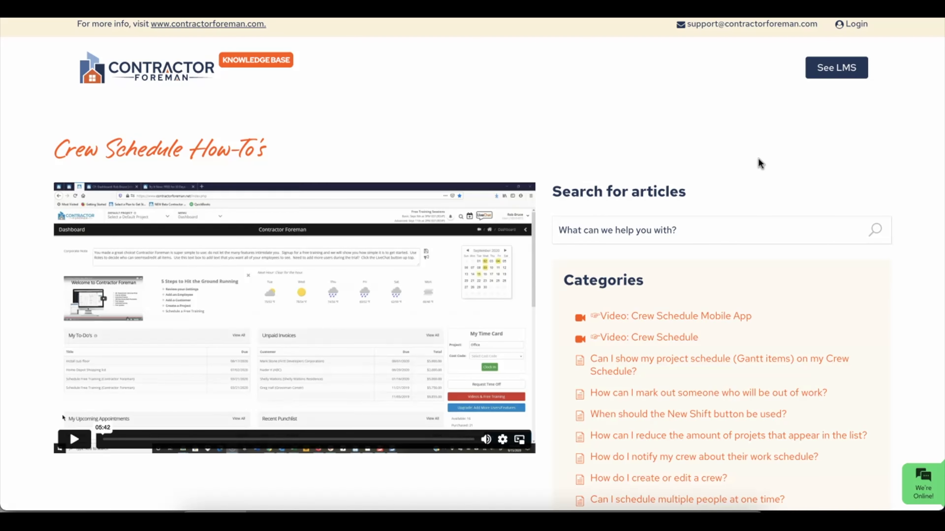
Look over the feature suggestion form and crew schedule settings, then close both.
scroll(761, 209, down, 4)
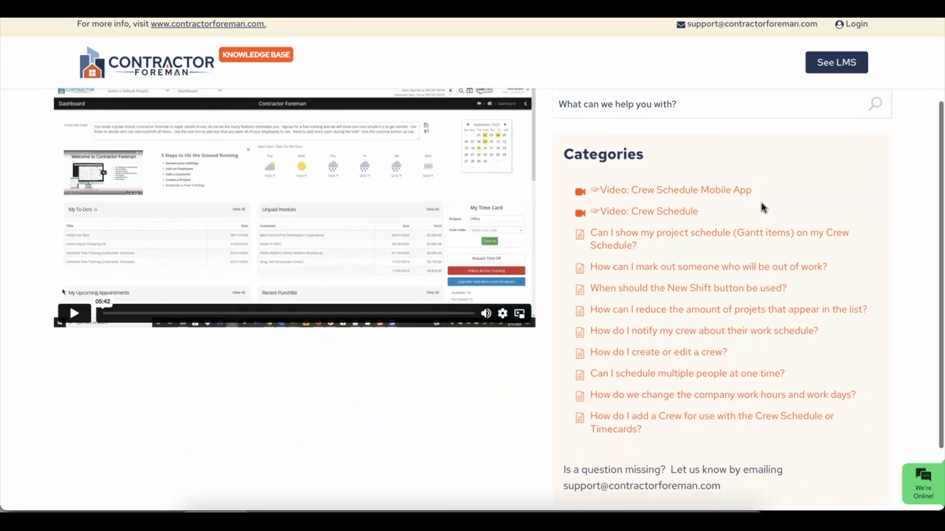
scroll(774, 264, down, 2)
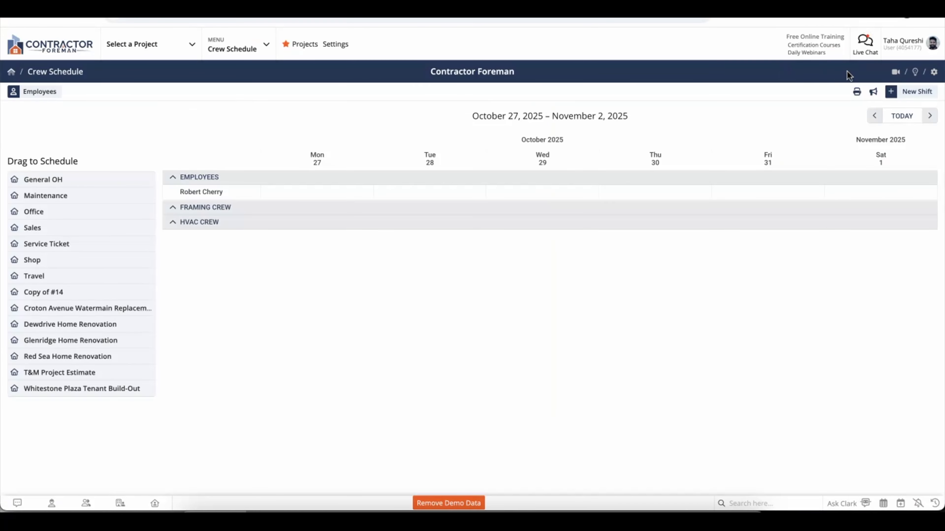
click(915, 73)
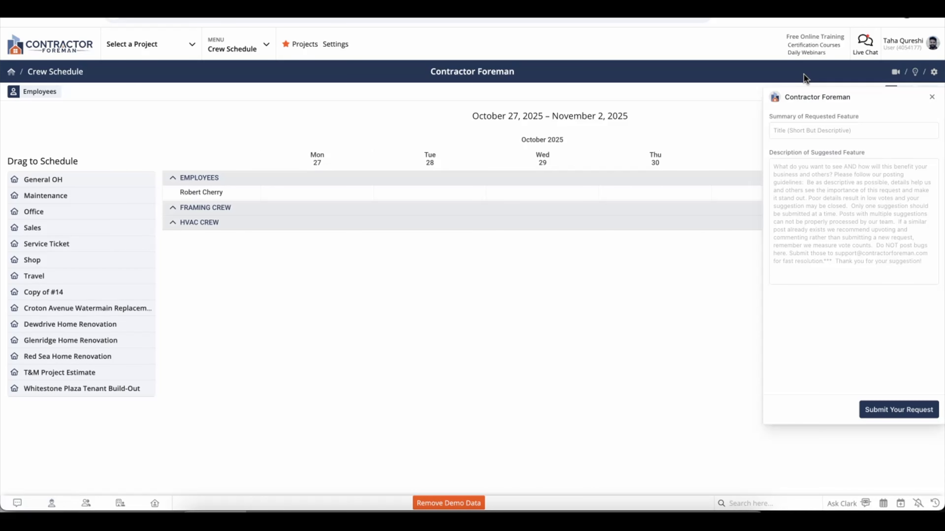
click(934, 74)
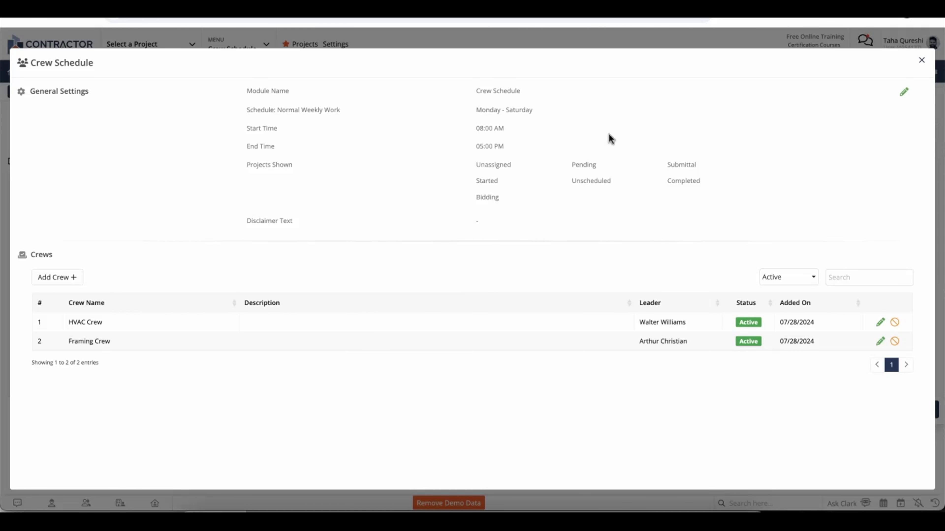
click(920, 61)
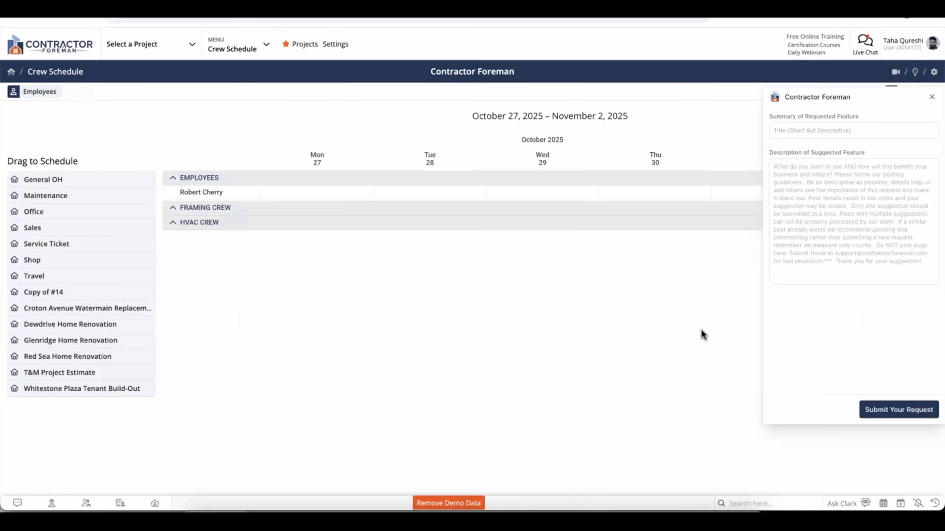
click(701, 331)
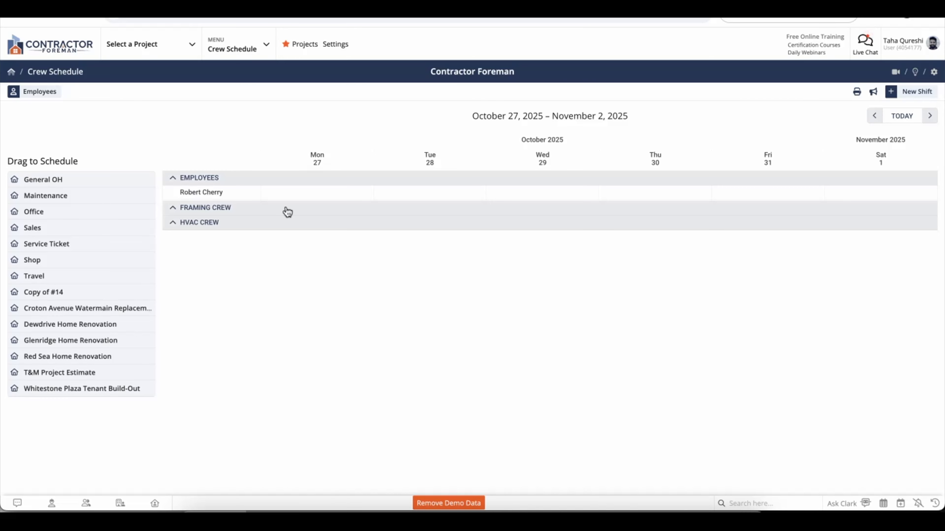
Add both superintendents and the lead carpenter to the Employees section and confirm the four employees.
click(37, 91)
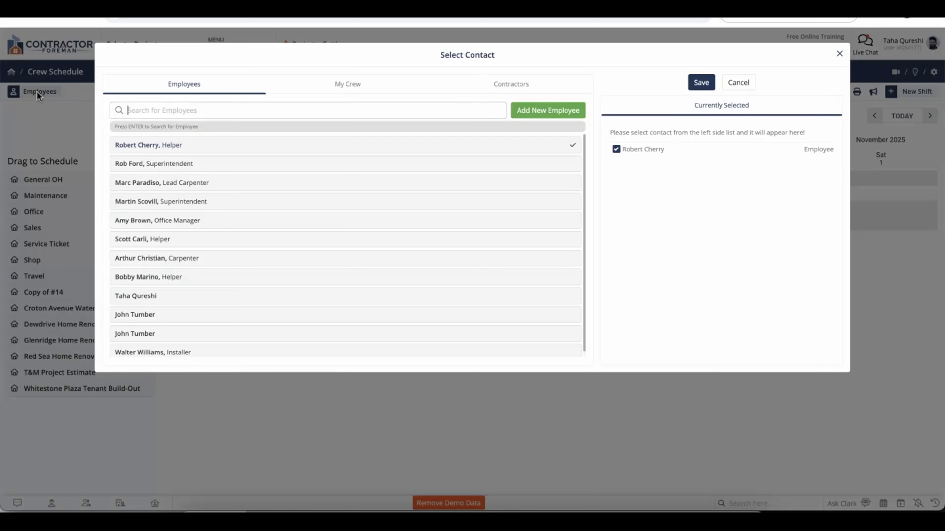
click(371, 165)
click(372, 185)
click(370, 206)
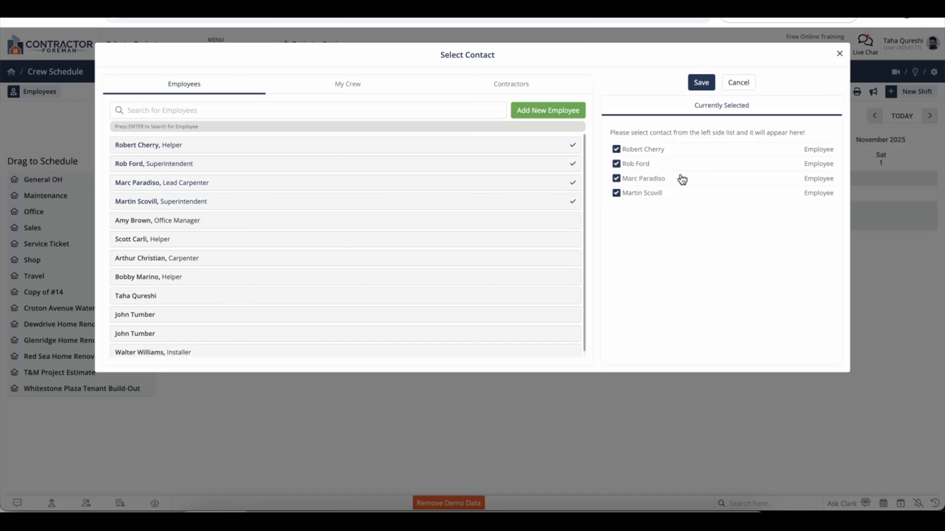
click(699, 85)
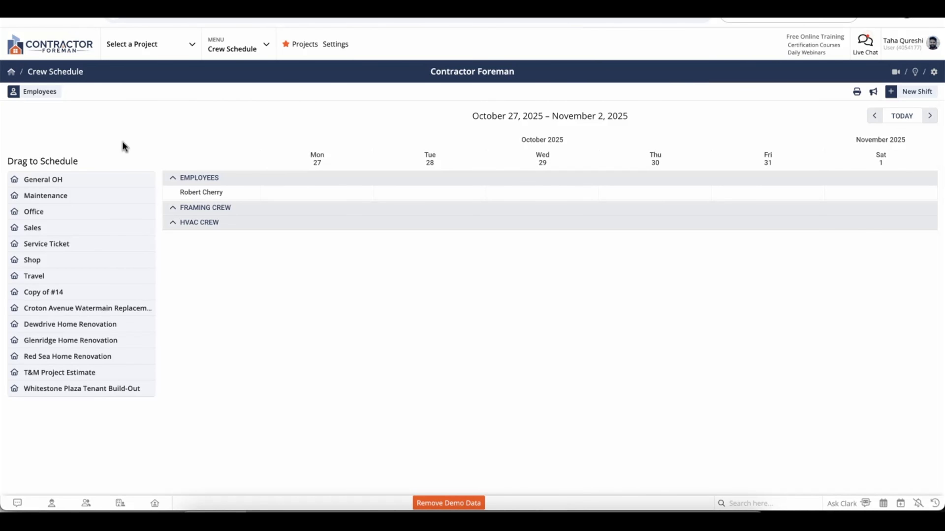
click(39, 91)
click(701, 82)
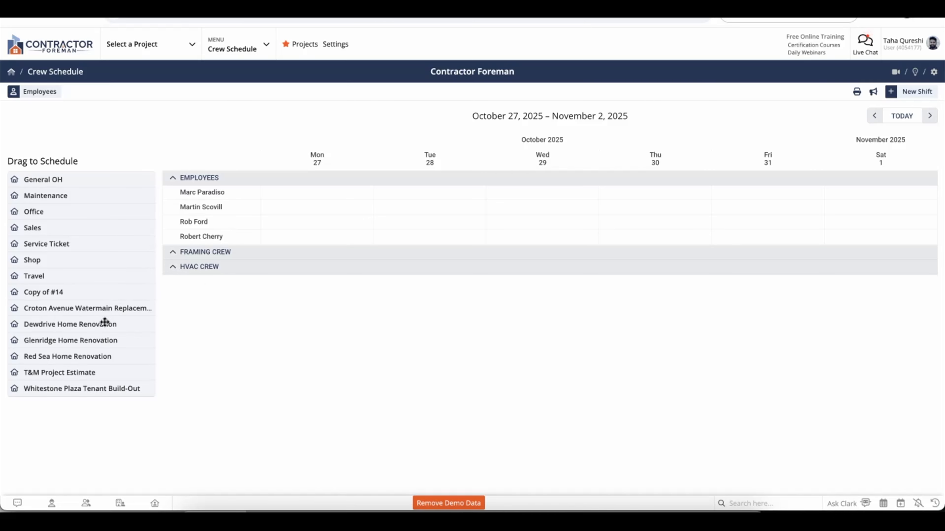
Book the helper on Dewdrive Monday 27 and Tuesday 28, with Tuesday as Site Supervision ending 12:00 PM.
drag(104, 323, 281, 236)
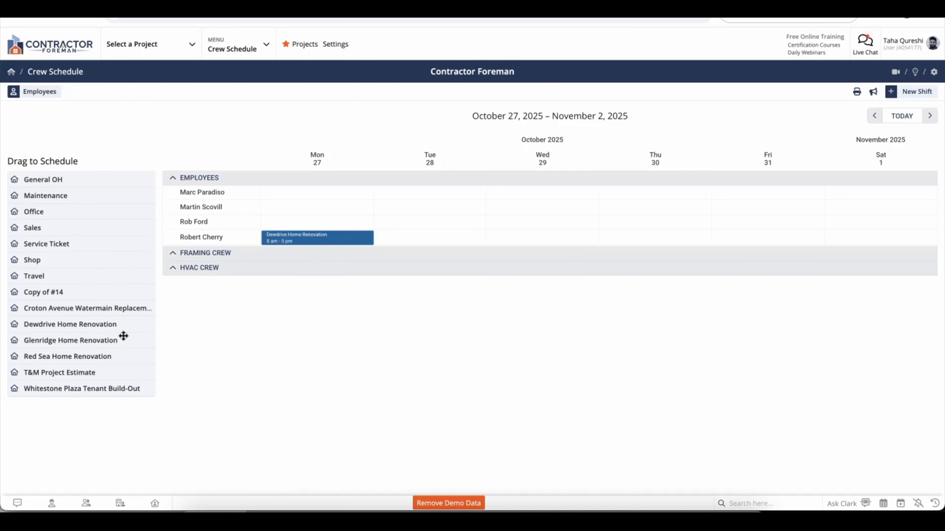
drag(108, 327, 390, 238)
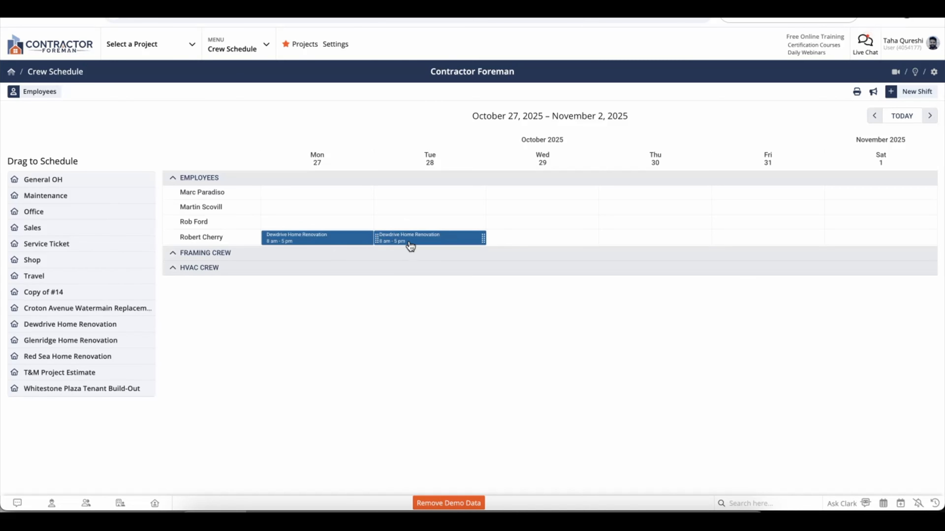
click(409, 242)
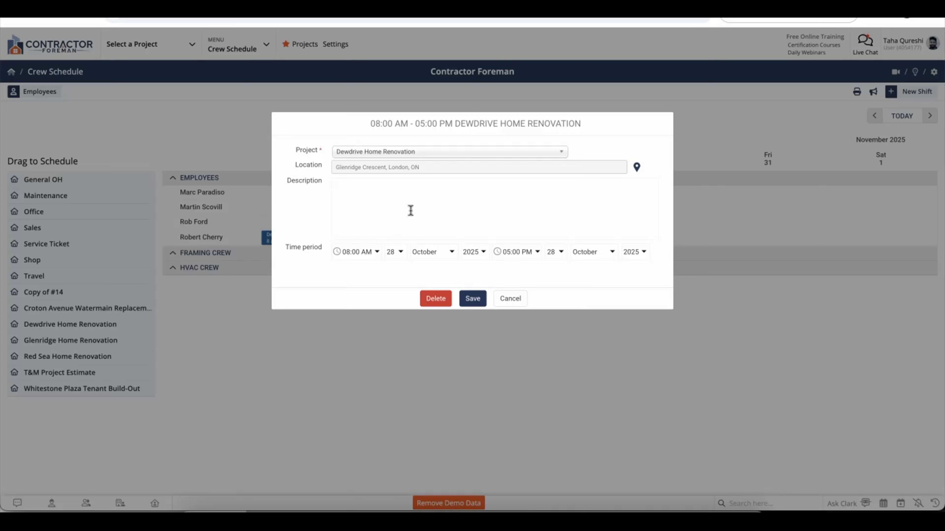
text(Site Supervision)
click(515, 255)
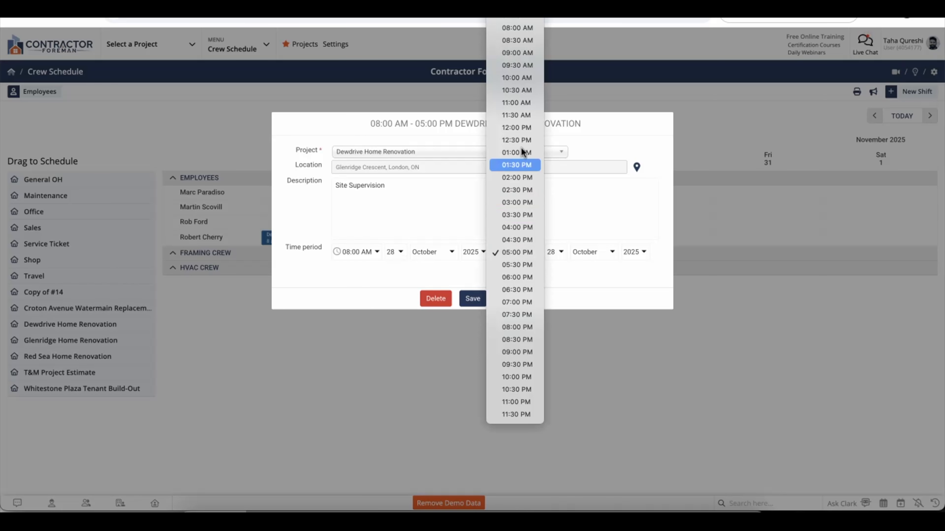
click(524, 124)
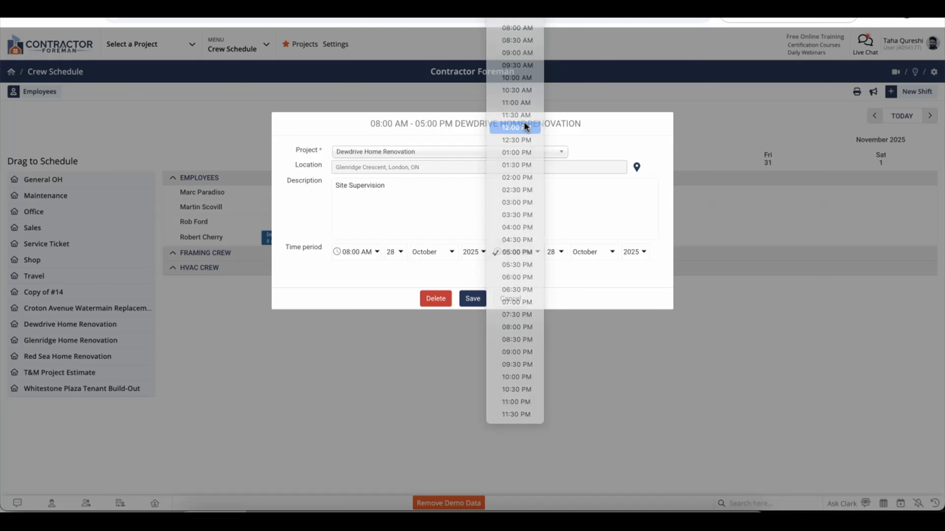
click(476, 301)
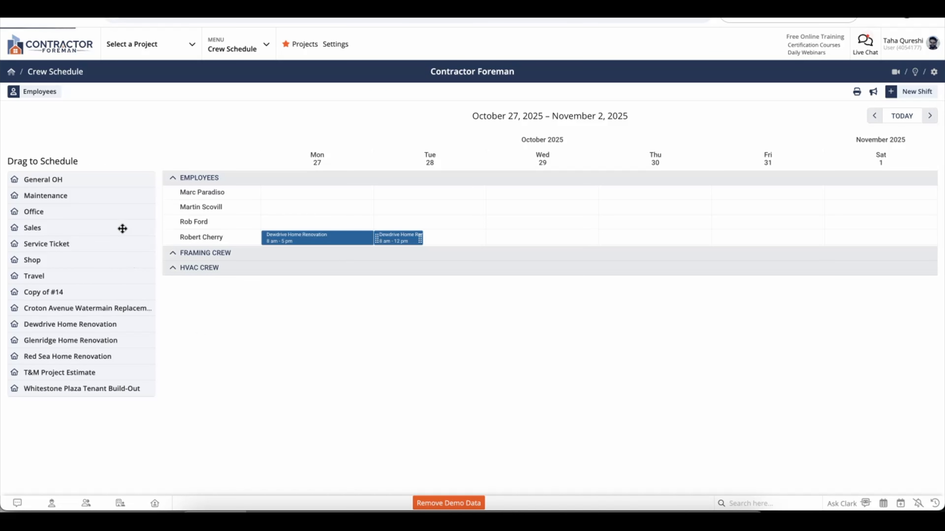
Add a 12:00–5:00 PM Travel shift on Tuesday 28 described 'Travel to Whitestone Tenant Build Out'.
drag(39, 275, 436, 241)
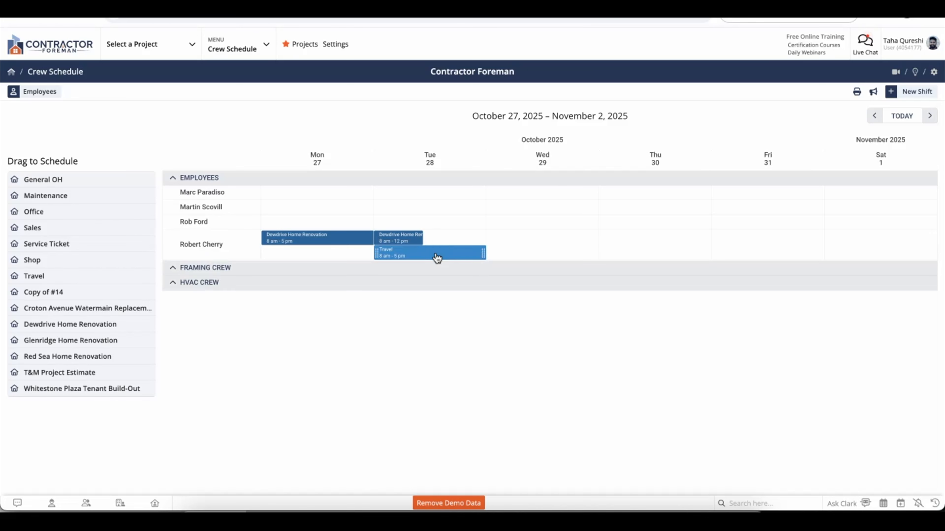
click(436, 256)
click(365, 254)
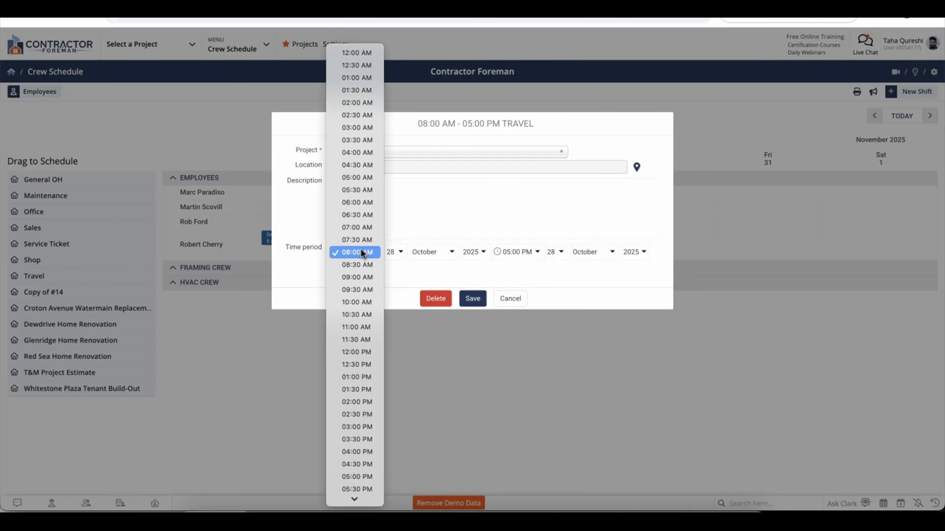
click(360, 355)
click(518, 252)
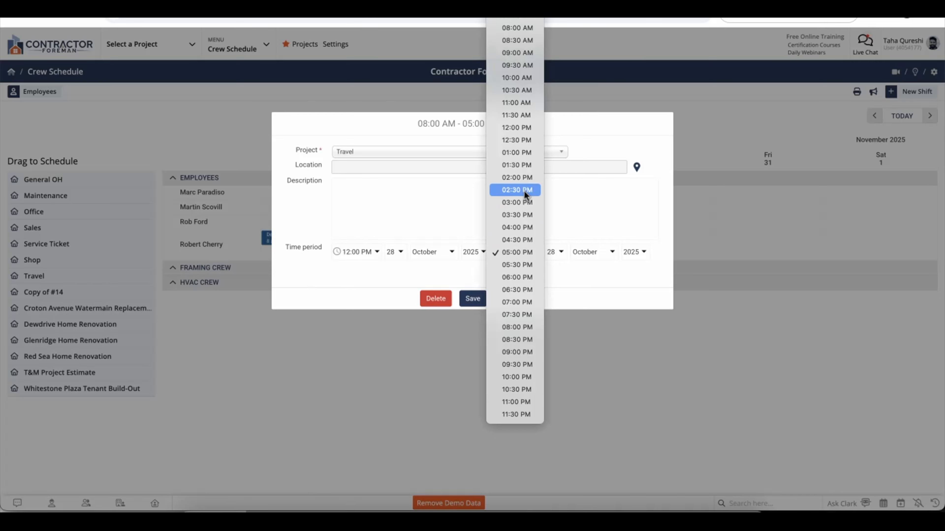
click(424, 195)
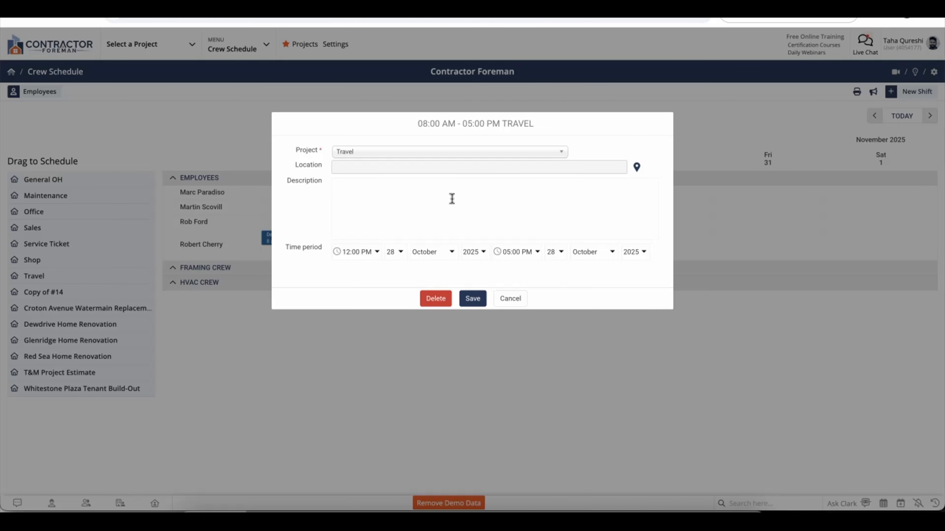
text(Travel to Whitestone Tenant Build Out)
click(476, 300)
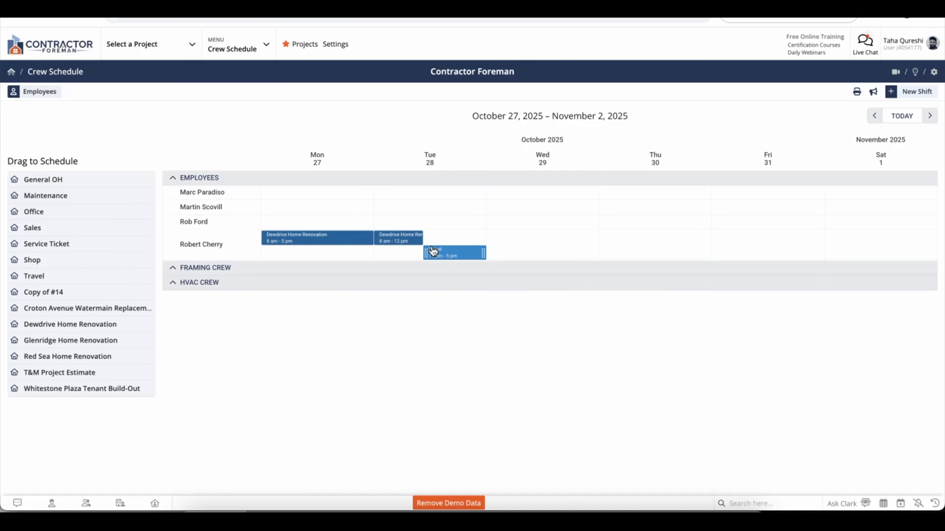
Schedule the helper on Whitestone Plaza Wednesday 29 and the second employee on Shop Monday–Wednesday.
drag(85, 394, 511, 246)
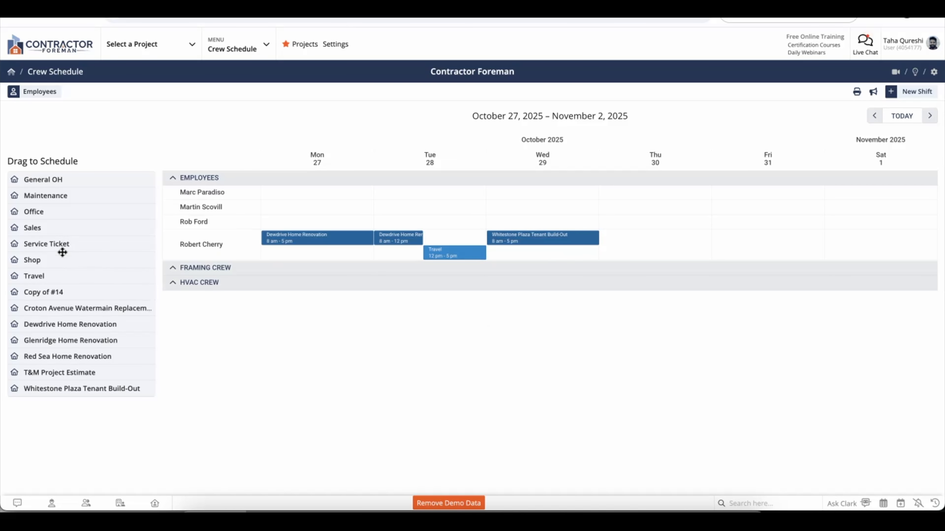
drag(48, 258, 316, 208)
drag(44, 261, 405, 211)
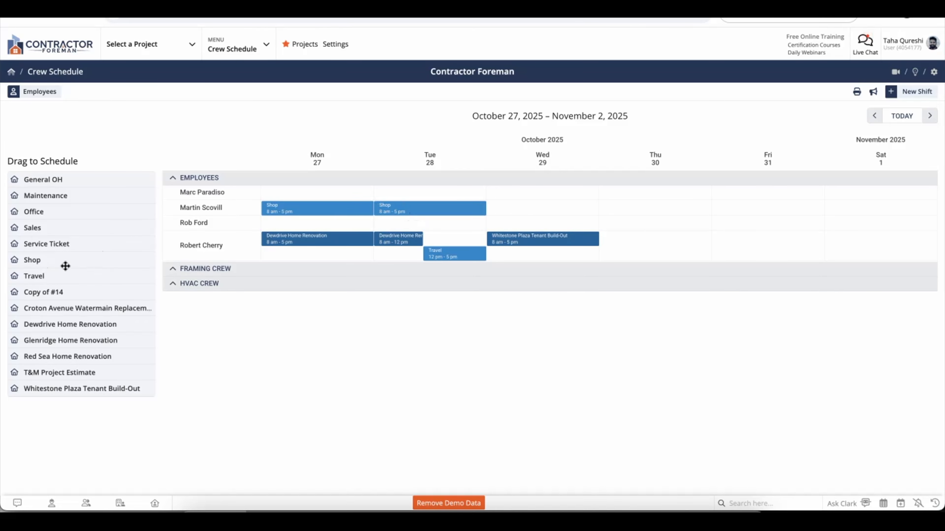
drag(42, 263, 509, 209)
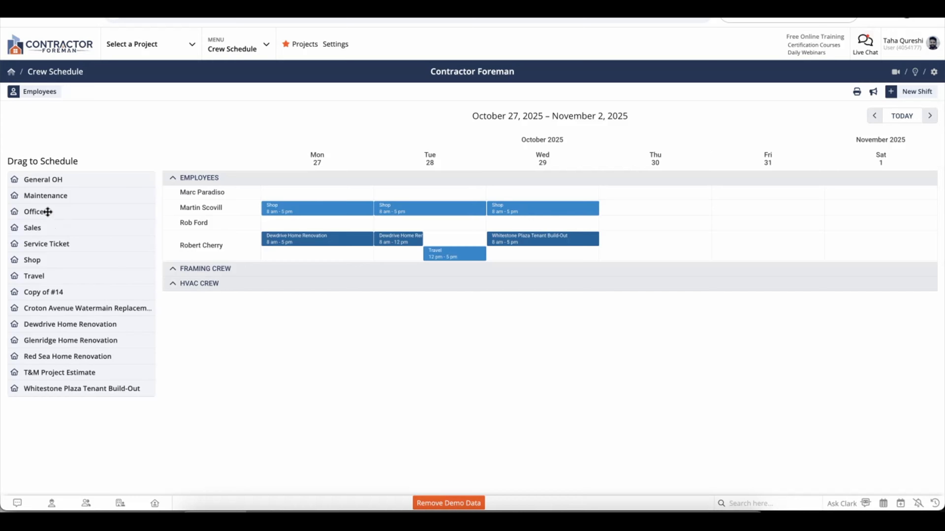
Add Office shifts Monday–Thursday for the third employee and Saturday 1 for the top employee.
drag(41, 210, 319, 223)
drag(22, 211, 401, 219)
drag(30, 211, 532, 222)
drag(32, 211, 622, 220)
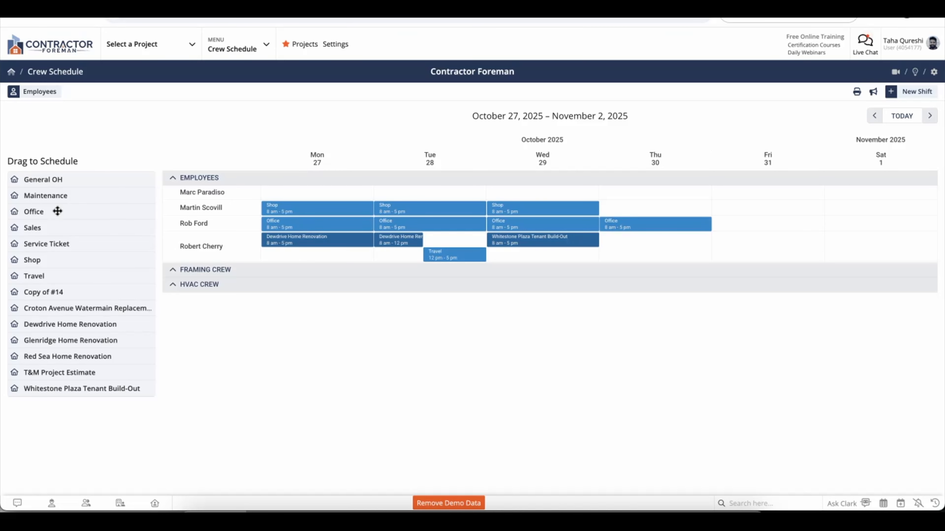
drag(42, 211, 739, 222)
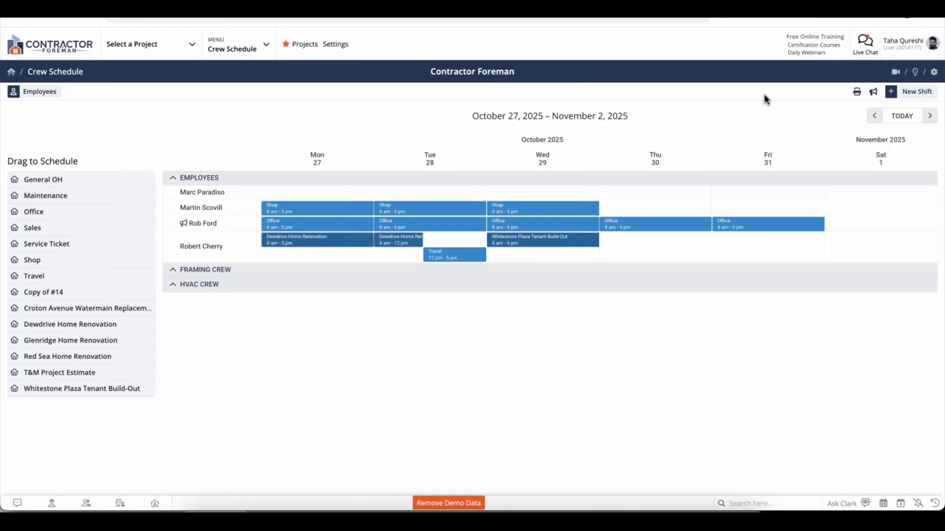
Send employees the schedule notification, collapse Framing Crew, and open the HVAC Crew's edit form.
click(874, 93)
click(857, 154)
click(207, 272)
click(933, 73)
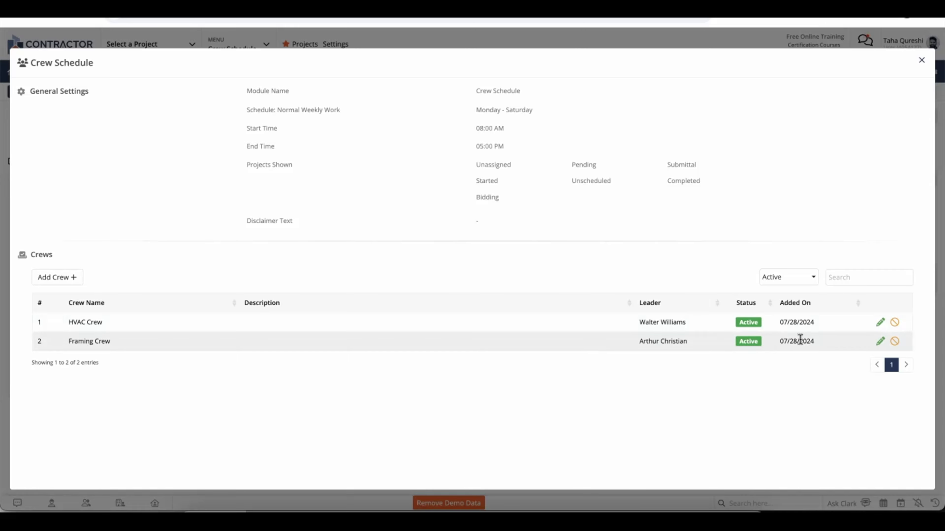
click(881, 323)
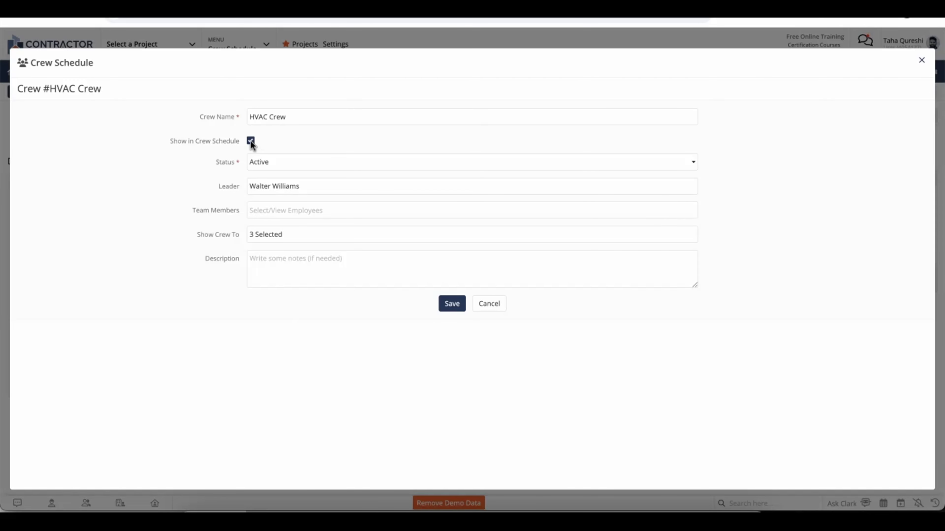
Keep the HVAC Crew Active and assign three employees as its team members.
click(272, 159)
click(222, 162)
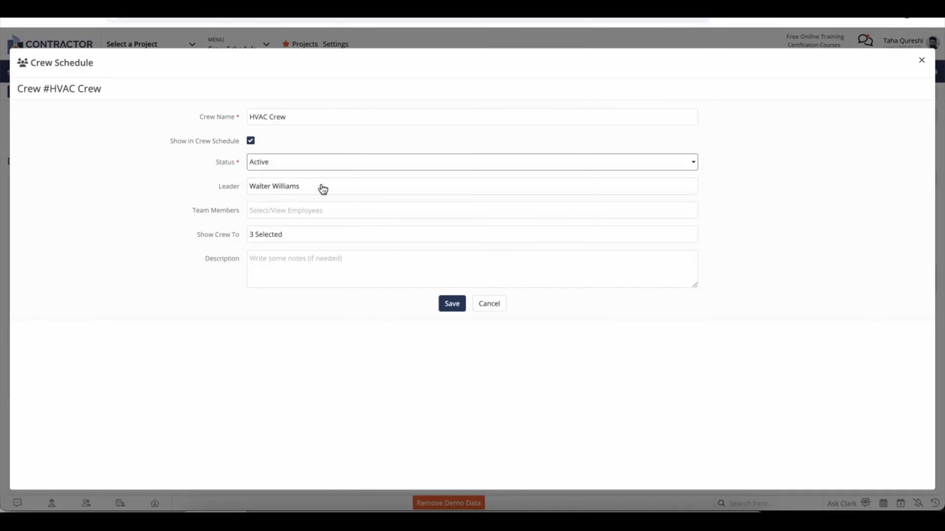
click(316, 211)
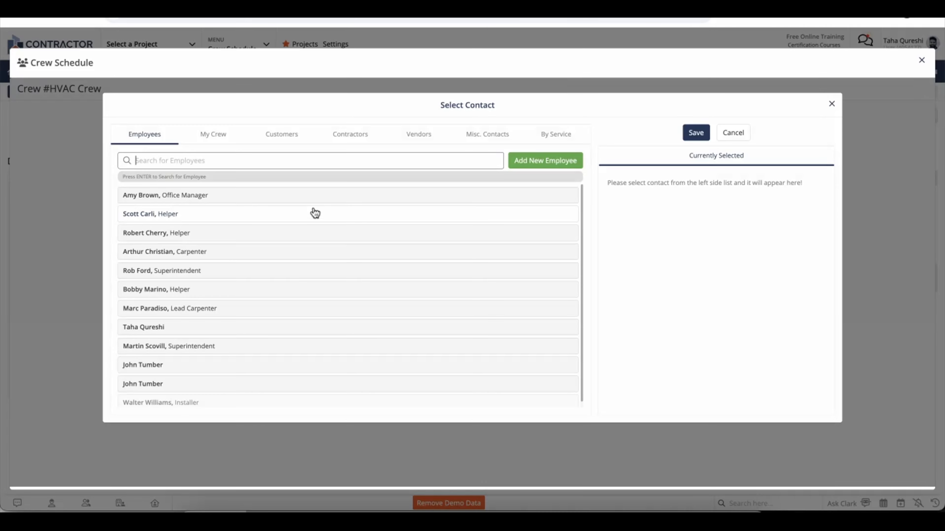
scroll(333, 287, down, 1)
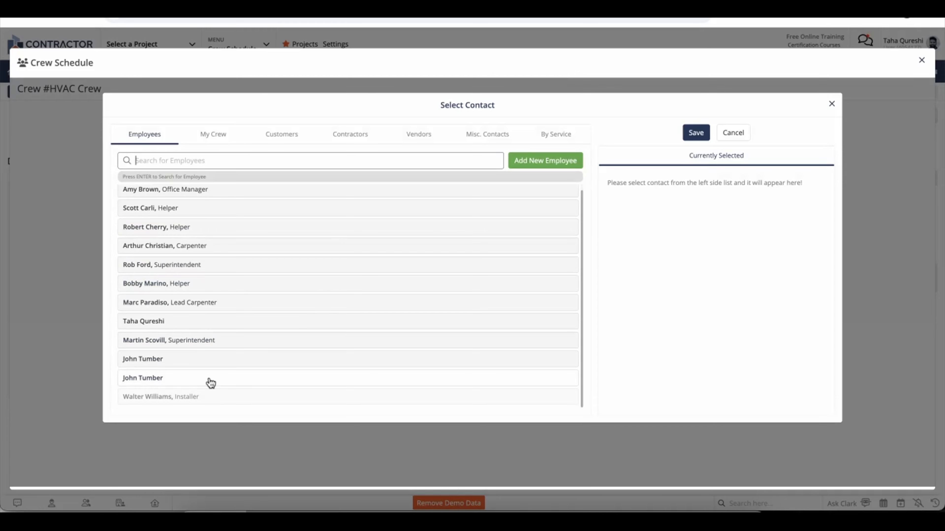
click(165, 377)
click(177, 325)
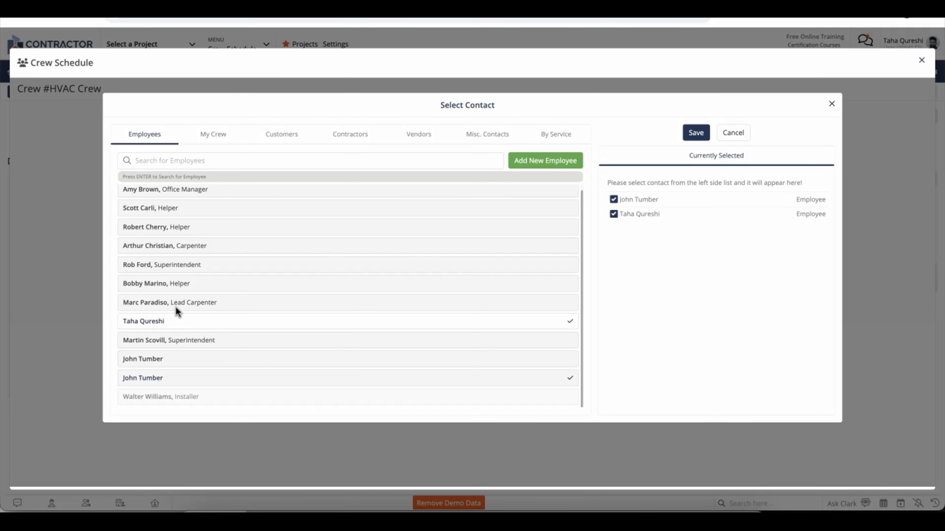
click(177, 288)
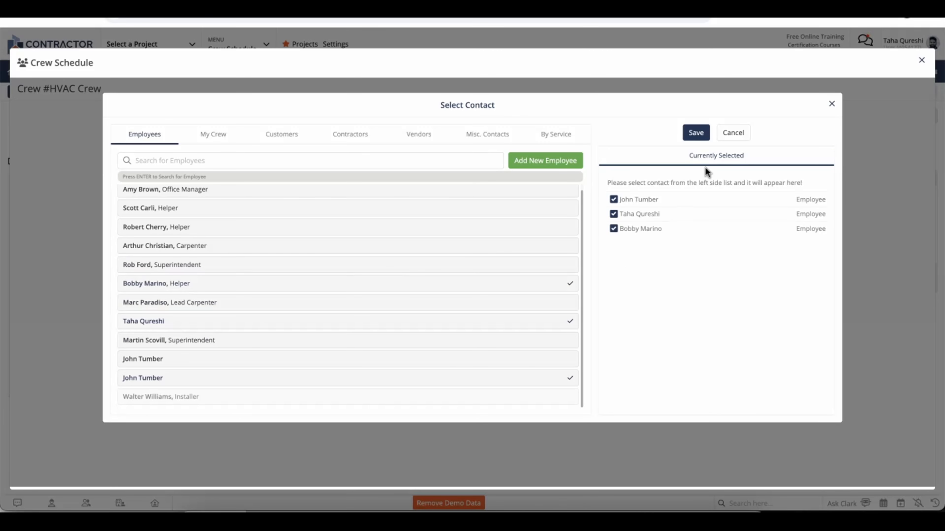
click(695, 133)
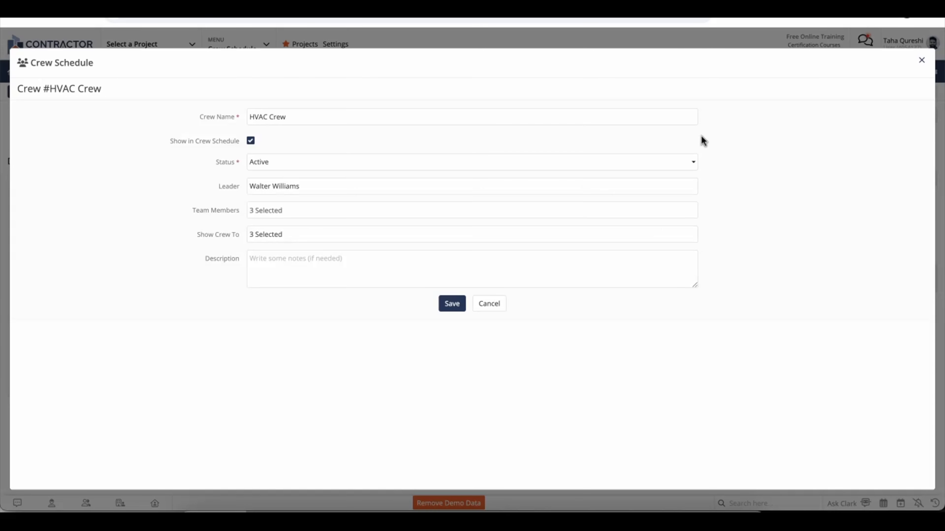
Describe the crew as 'HVAC Crew for all Ductwork and MiniSplit Installation', save, and close settings.
click(534, 241)
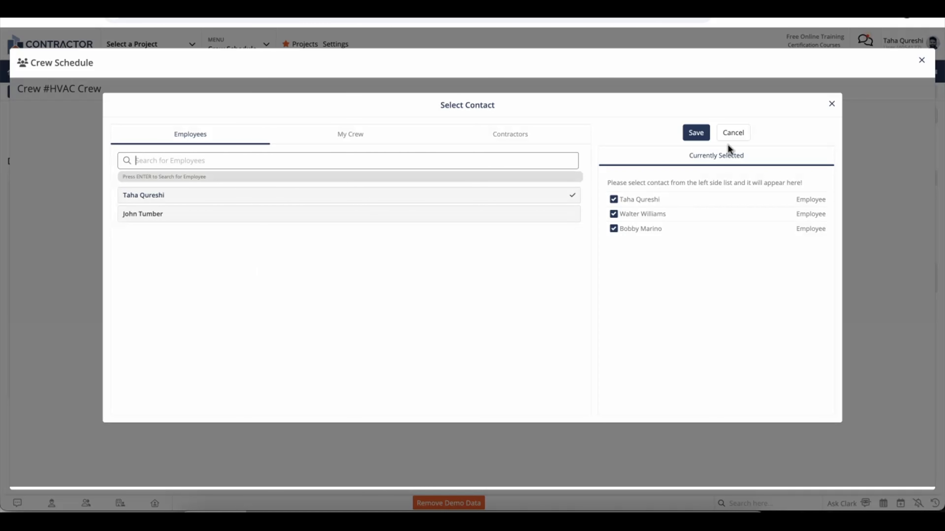
click(742, 132)
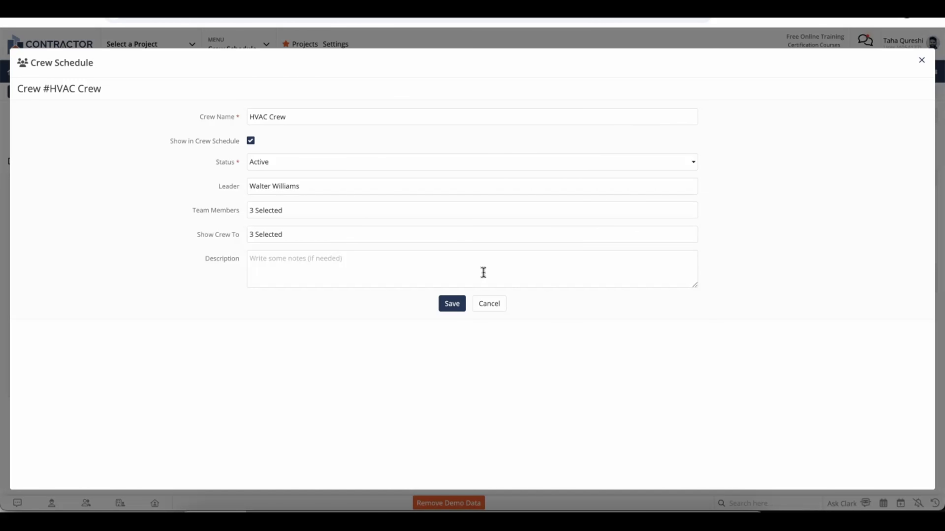
click(443, 264)
text(HVAC Crew for all Ductwork and MiniSplit Installation)
click(454, 304)
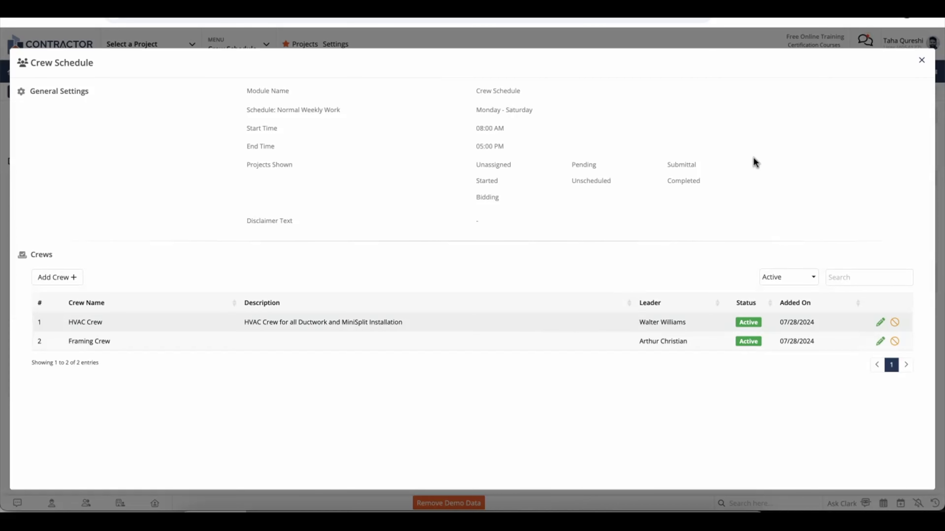
click(921, 60)
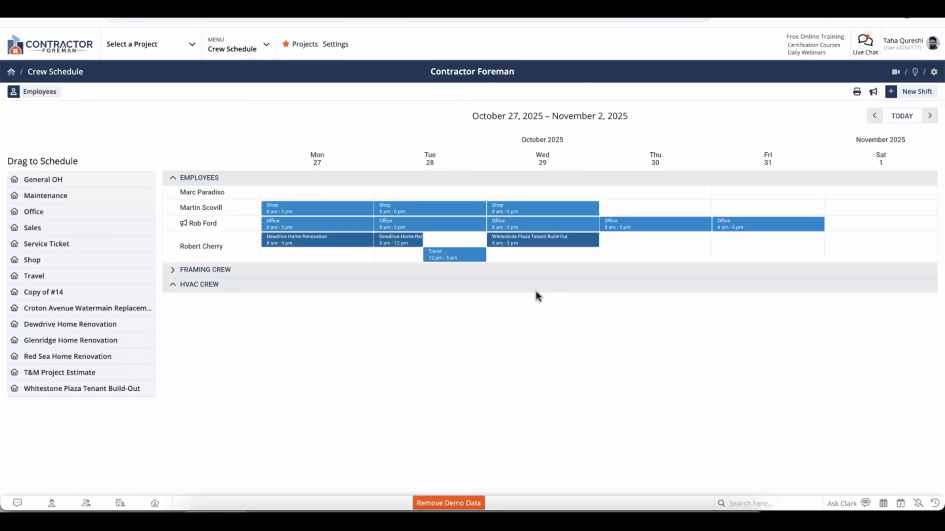
Book all three HVAC members on Red Sea Monday 27 and the crew on Dewdrive Tuesday 28.
click(182, 289)
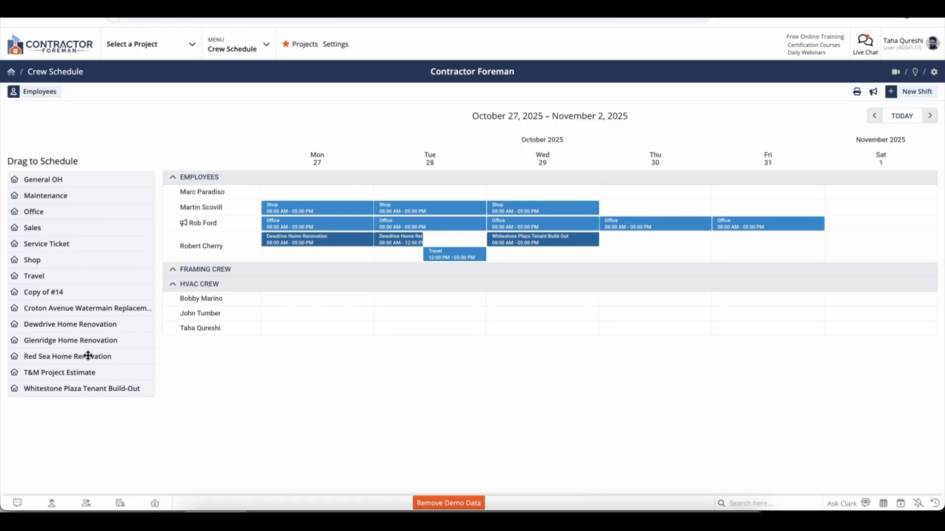
drag(88, 356, 255, 300)
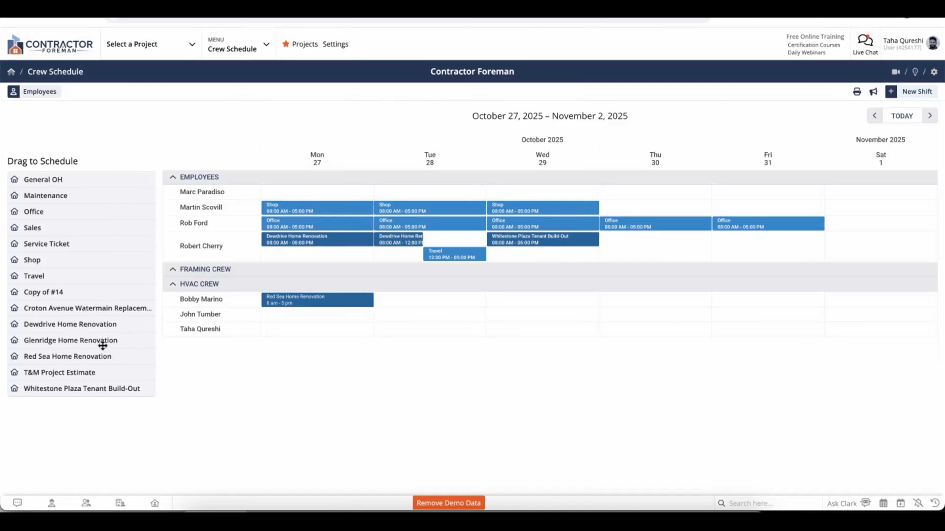
drag(83, 357, 294, 316)
drag(120, 355, 276, 331)
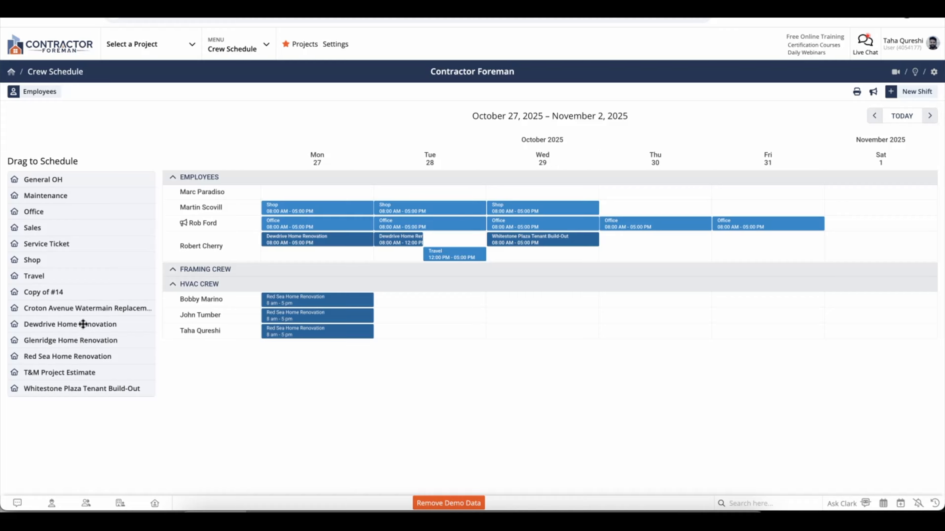
drag(83, 324, 388, 285)
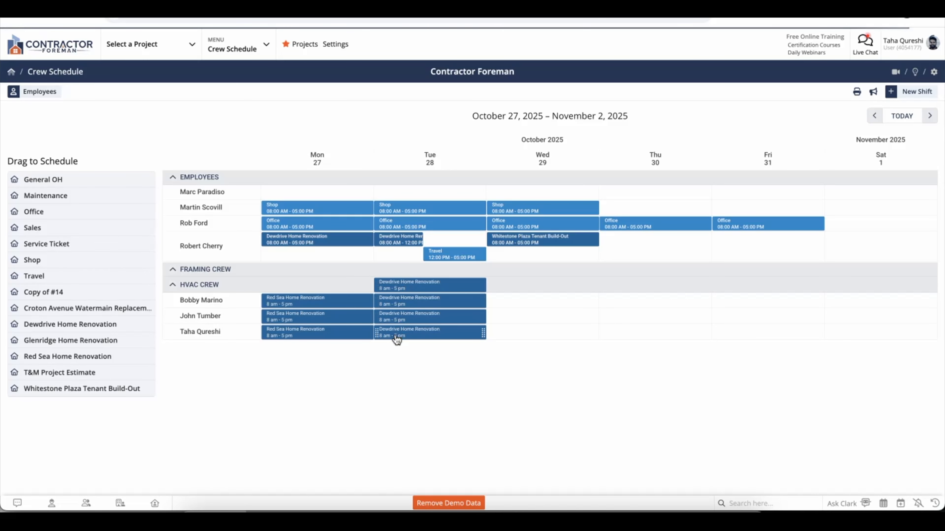
Review the HVAC Crew's Dewdrive shift, then stretch it from Tuesday 28 through Friday 31.
click(413, 290)
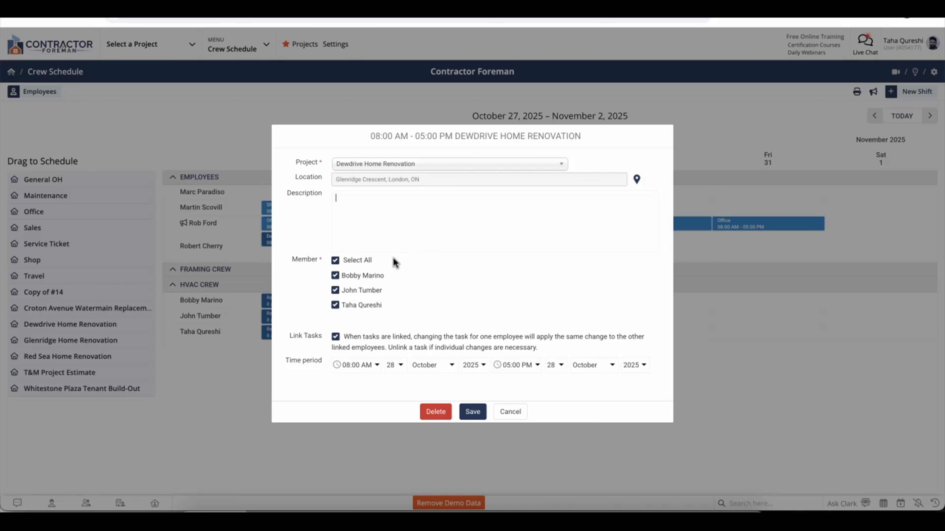
click(379, 241)
click(480, 409)
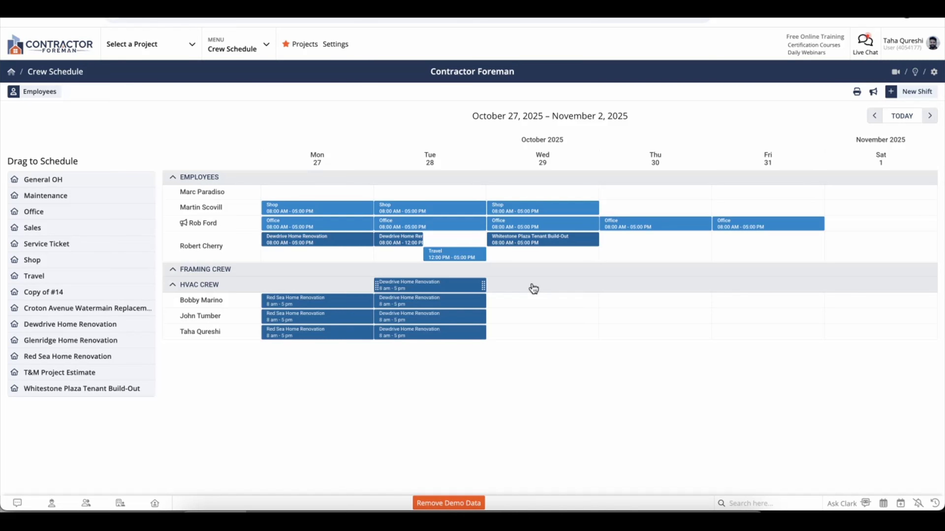
drag(482, 284, 827, 290)
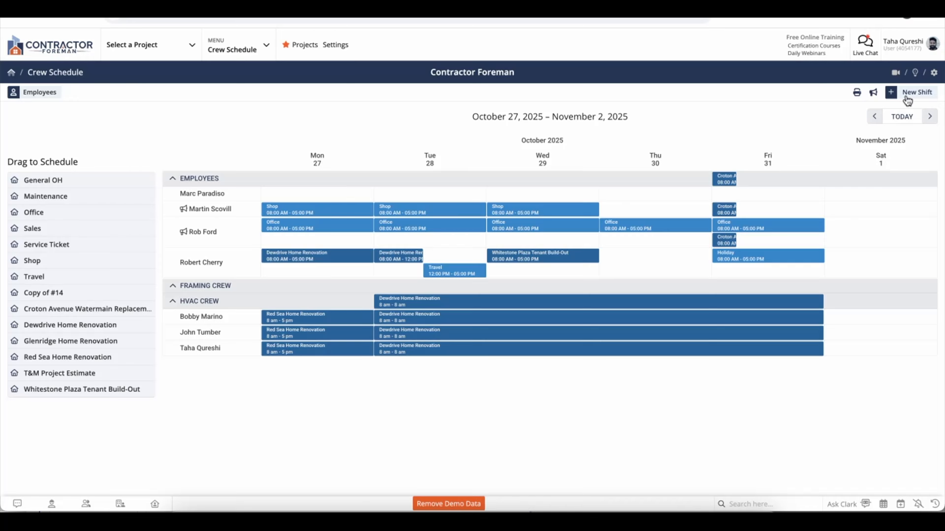
Start a new event for the Red Sea Home Renovation project.
click(910, 94)
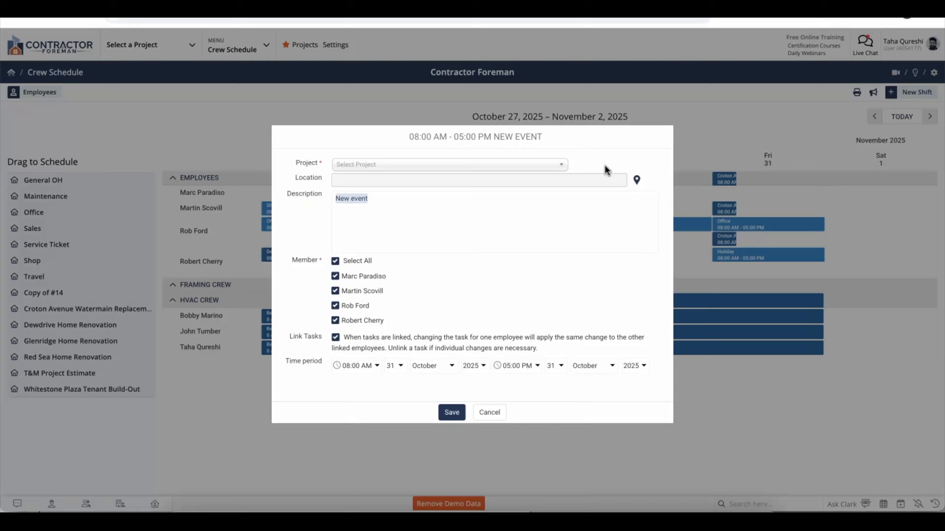
click(553, 166)
scroll(516, 208, down, 3)
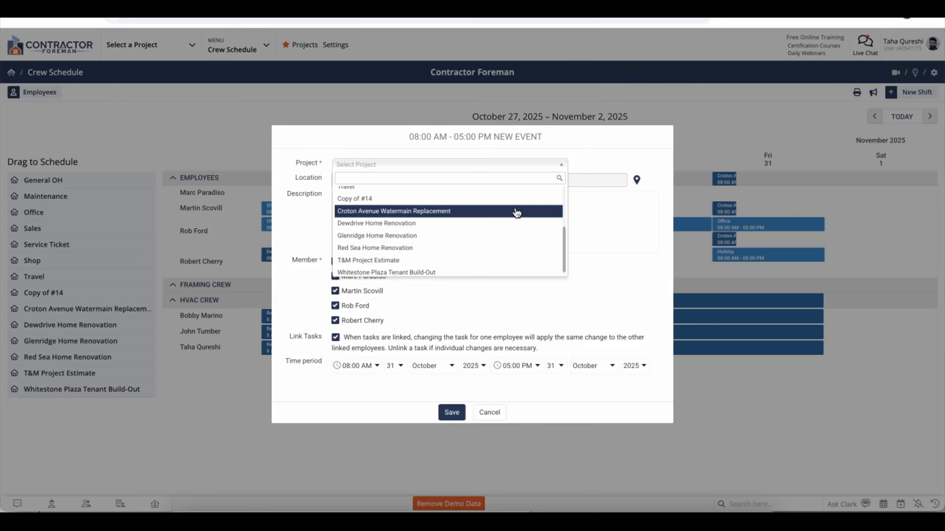
click(487, 247)
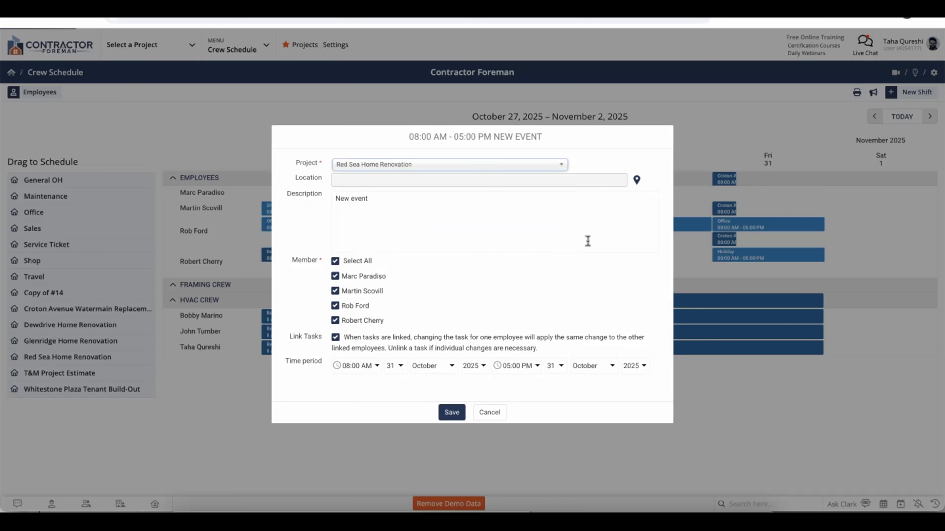
Describe it as 'Reinstall shingles that blew off from storm last weekend', save, and advance one week.
key(ctrl+shift+Left)
key(ctrl+shift+Left)
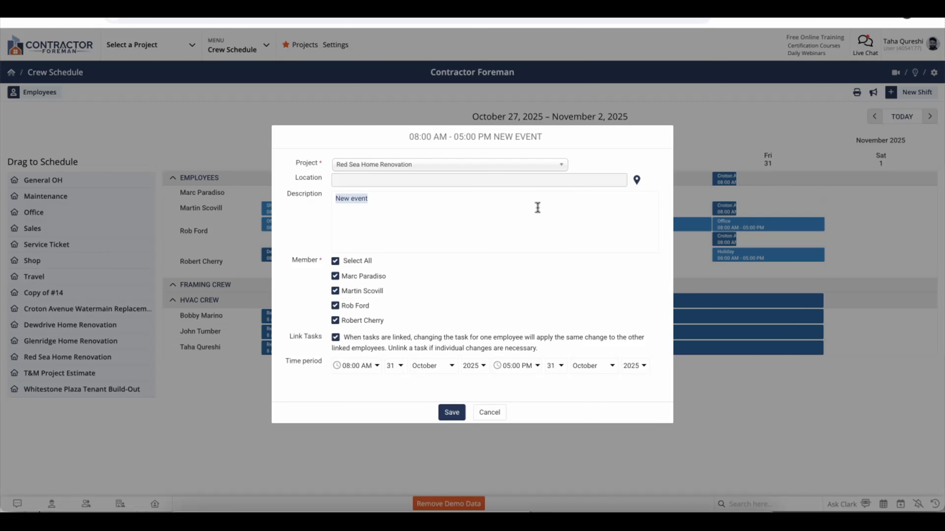
text(Reinstall shingles that blew off)
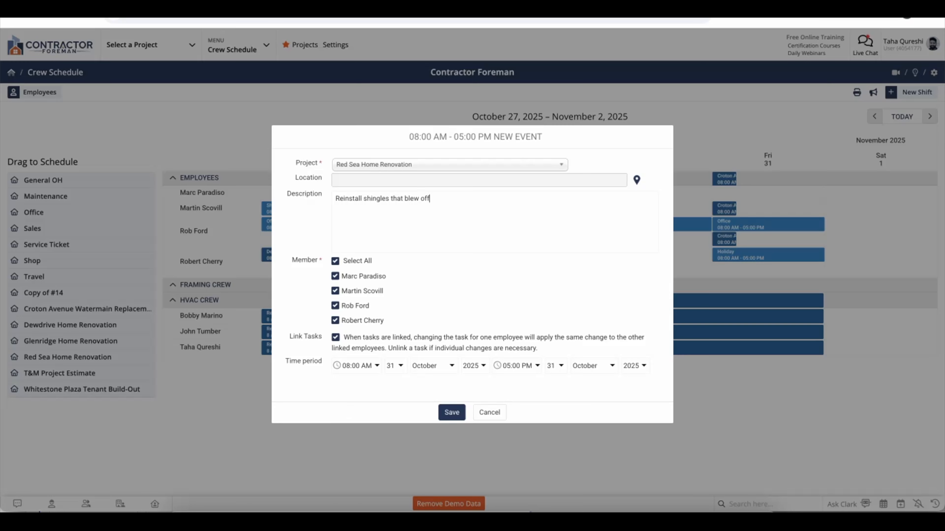
text( from storm last weekend)
click(336, 260)
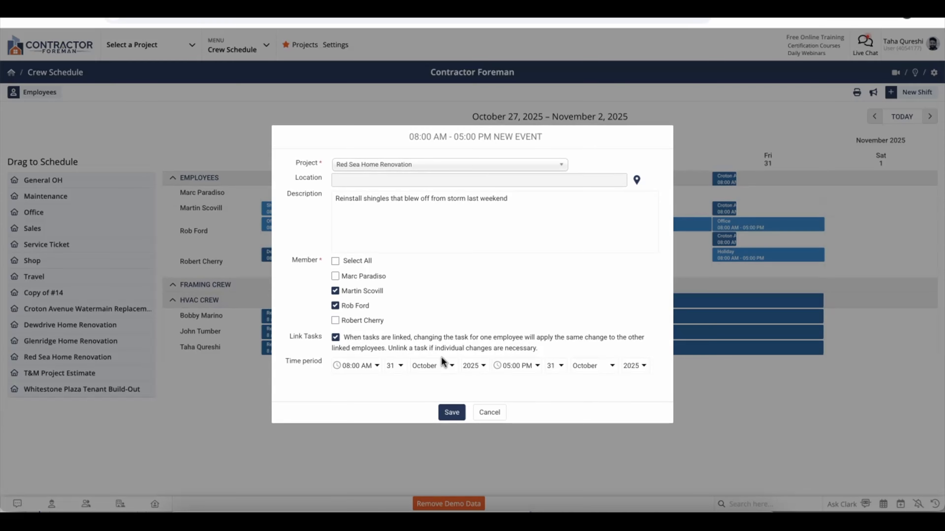
click(451, 409)
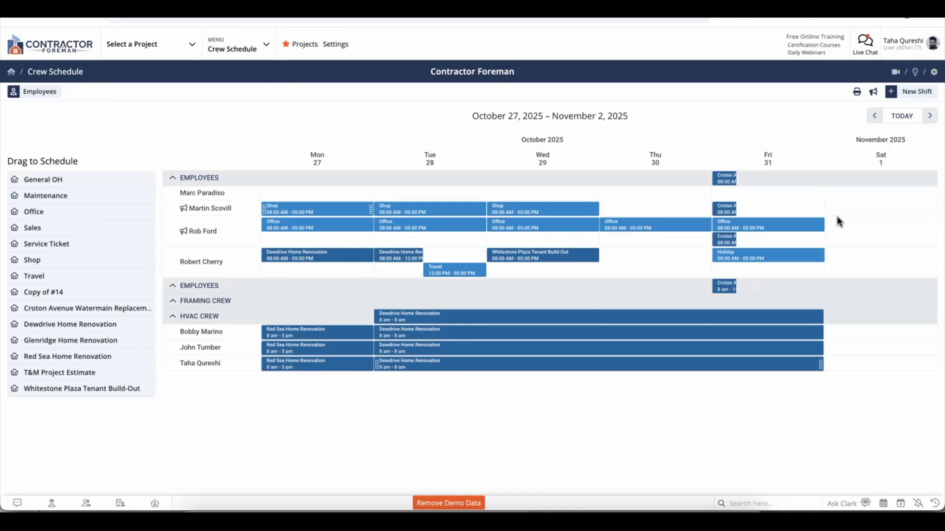
click(930, 116)
click(929, 115)
click(930, 116)
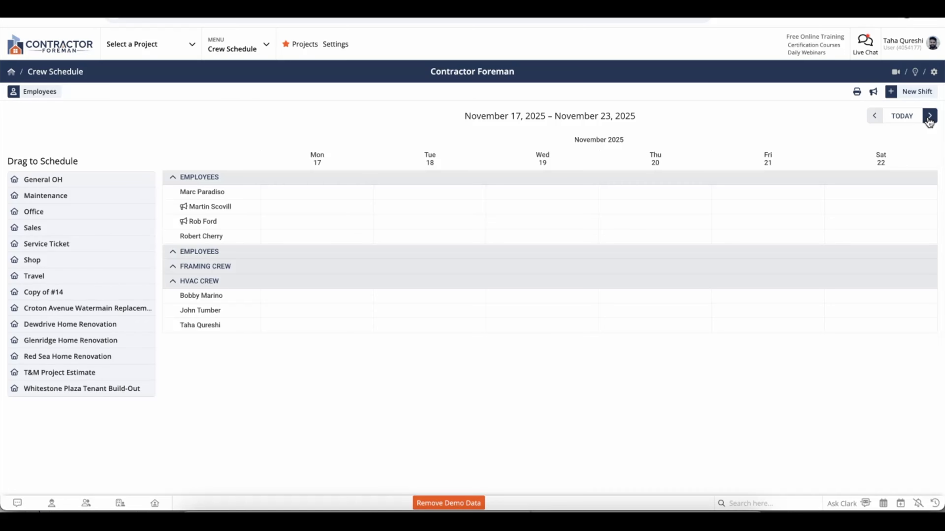
click(906, 117)
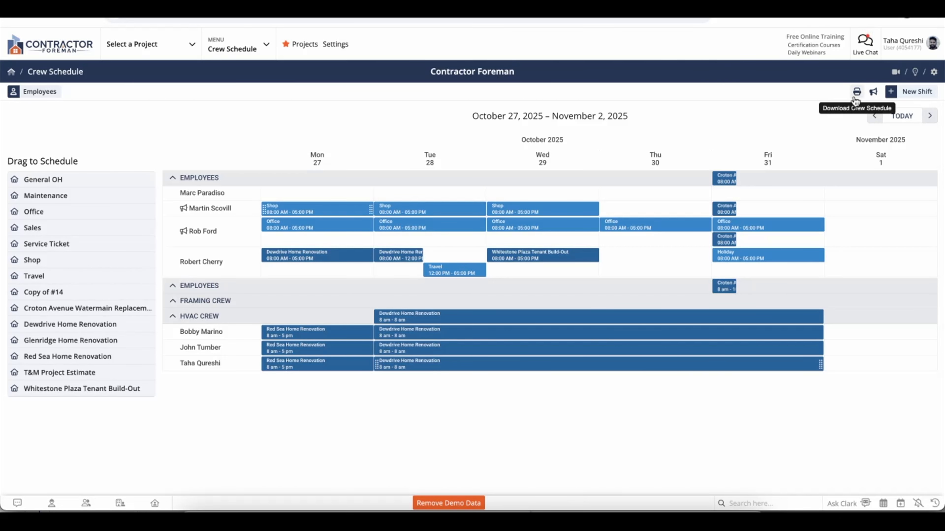
Export the crew schedule as a PDF with All Crews selected.
click(856, 92)
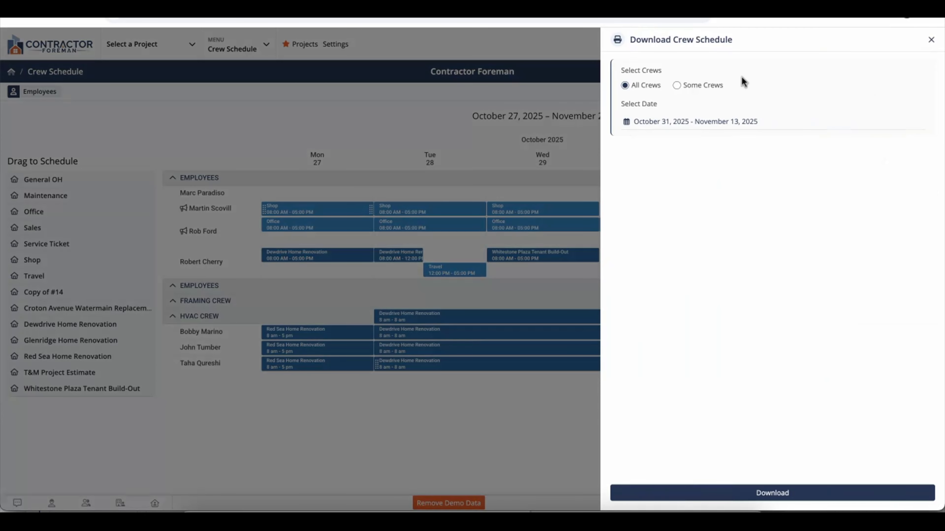
click(711, 84)
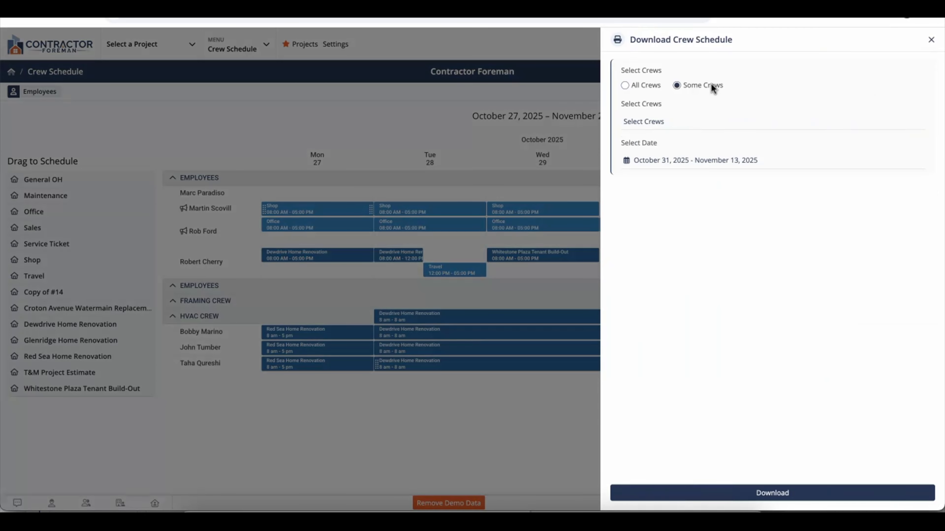
click(681, 119)
click(681, 119)
click(645, 88)
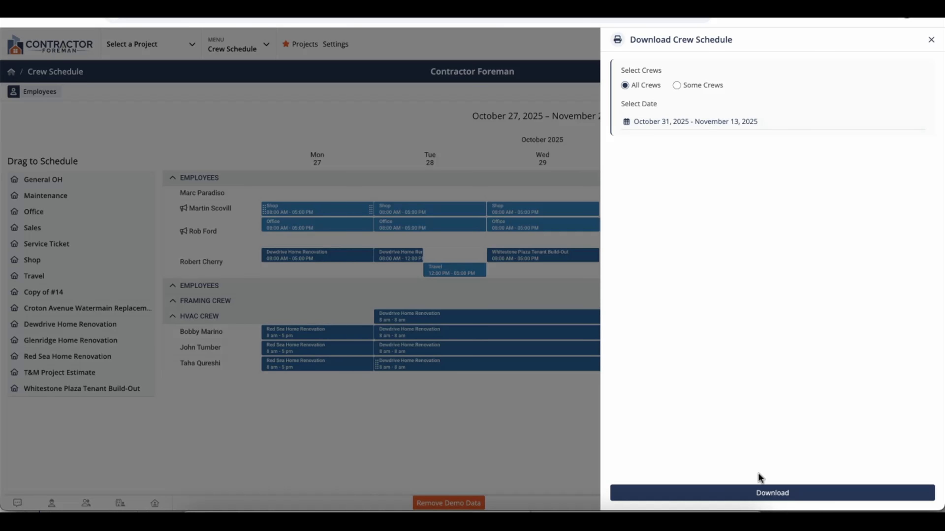
click(759, 494)
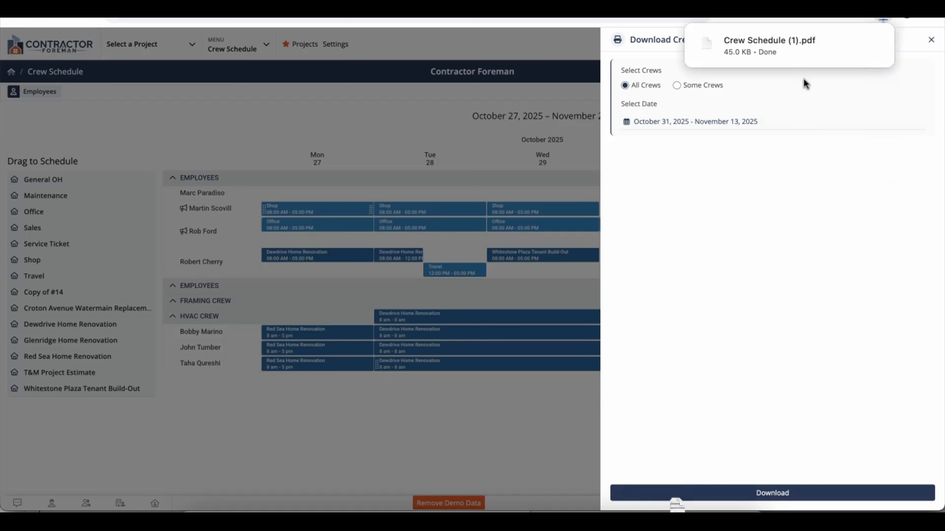
Scroll through the downloaded PDF, then close it and the download panel.
click(786, 44)
scroll(691, 226, down, 1)
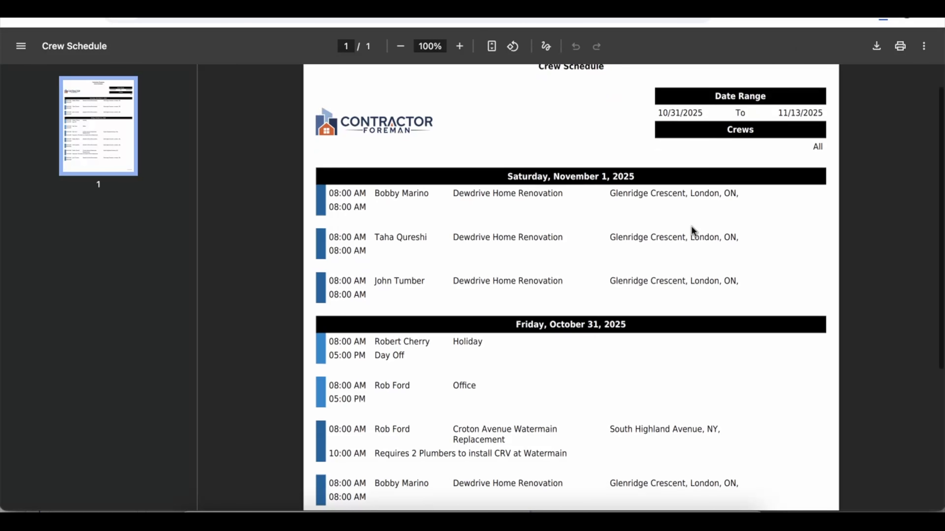
scroll(691, 226, down, 3)
scroll(691, 226, down, 2)
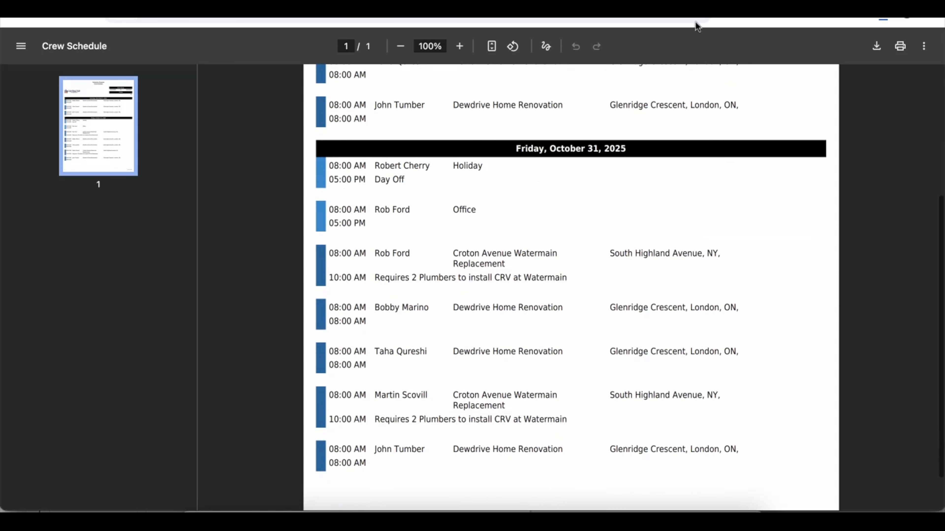
key(super+w)
click(933, 37)
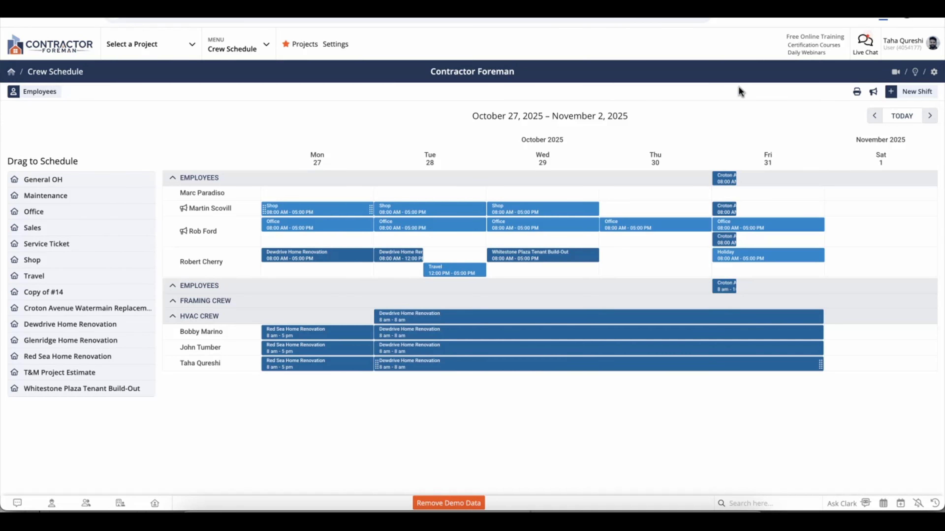
click(934, 72)
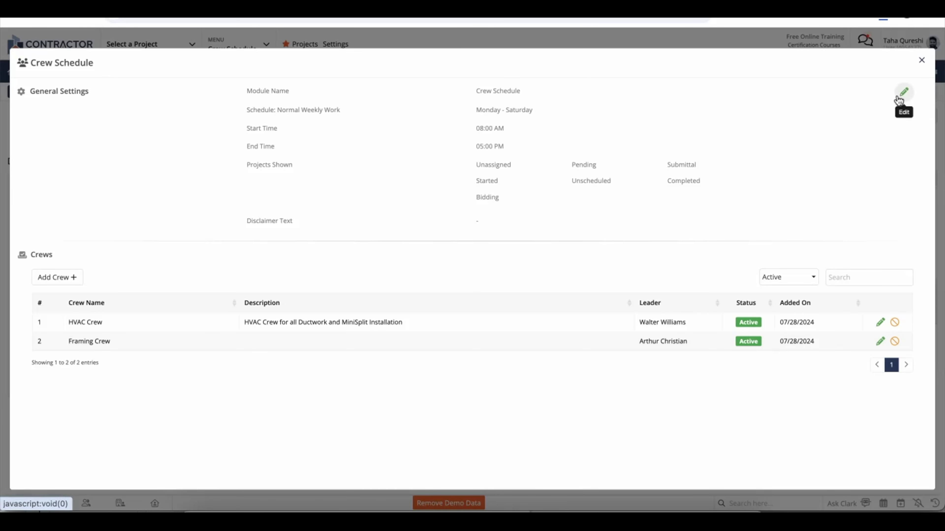
click(903, 93)
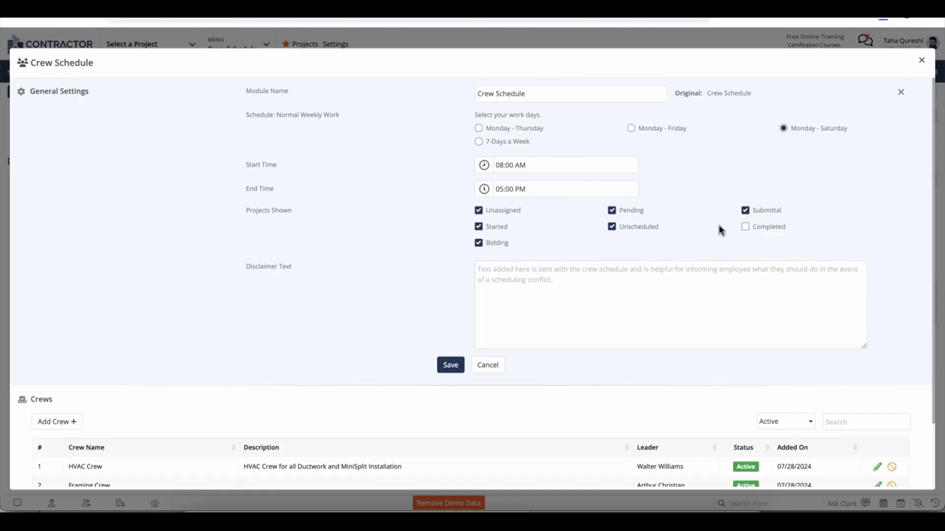
click(649, 228)
click(648, 226)
click(494, 369)
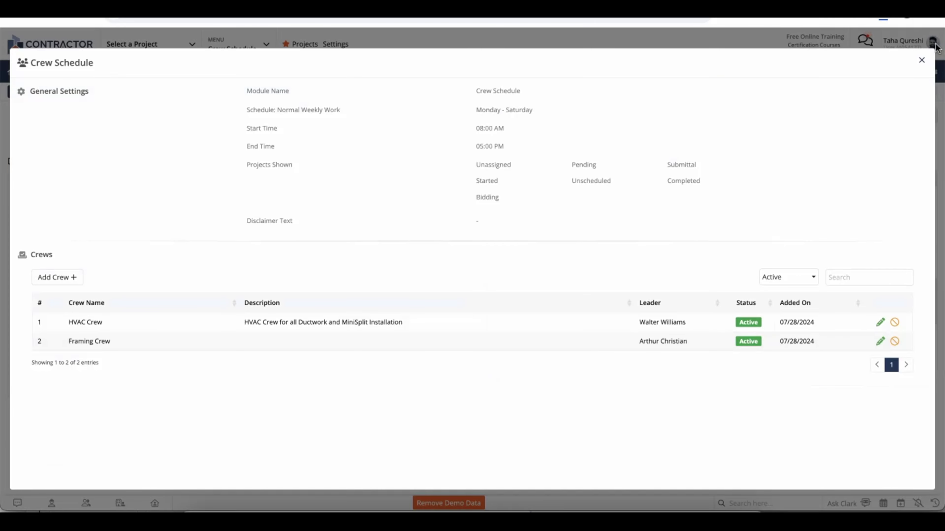
click(924, 62)
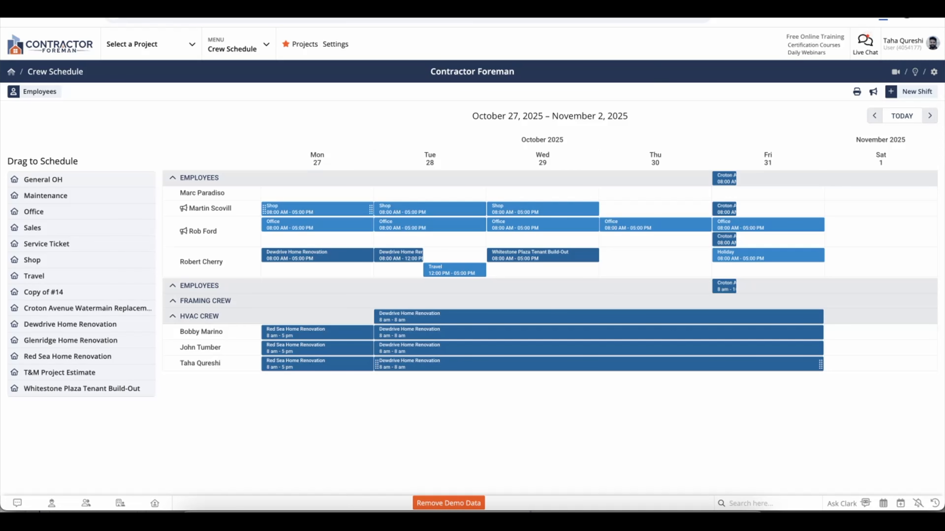
In Red Sea Home Renovation's Project Configuration details, set the Project Color swatch to red C73E2B.
click(788, 3)
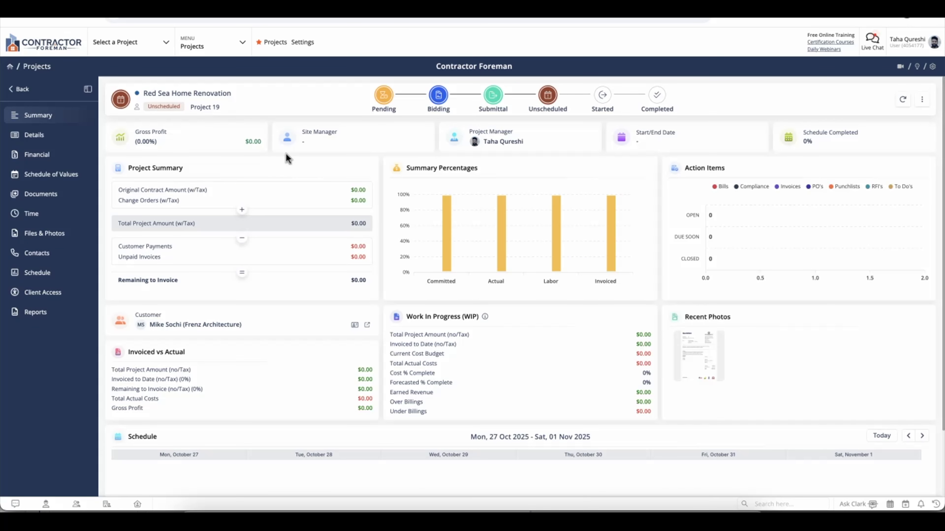
click(69, 141)
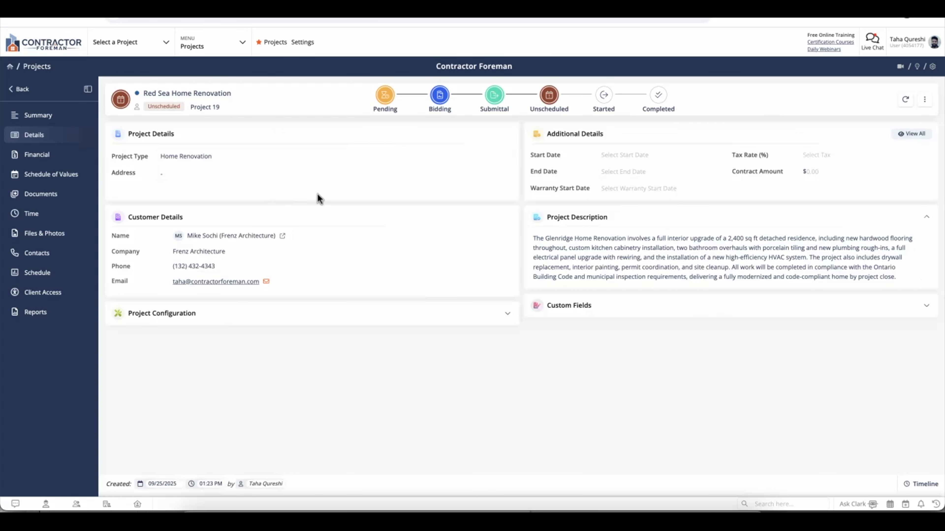
click(507, 314)
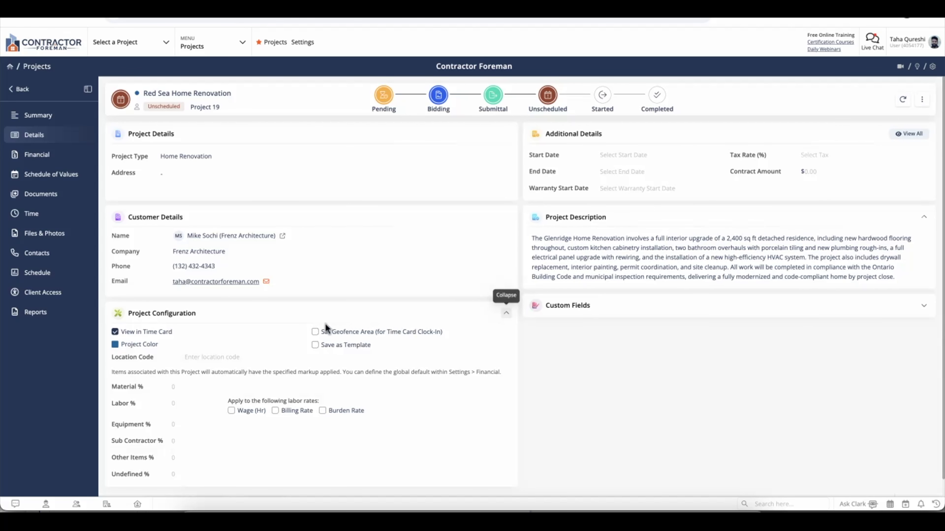
scroll(322, 327, down, 1)
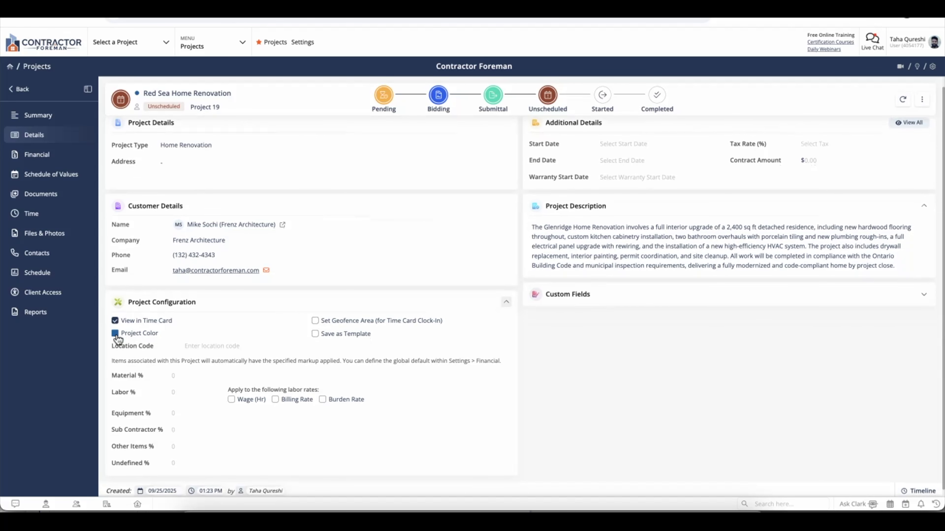
click(116, 335)
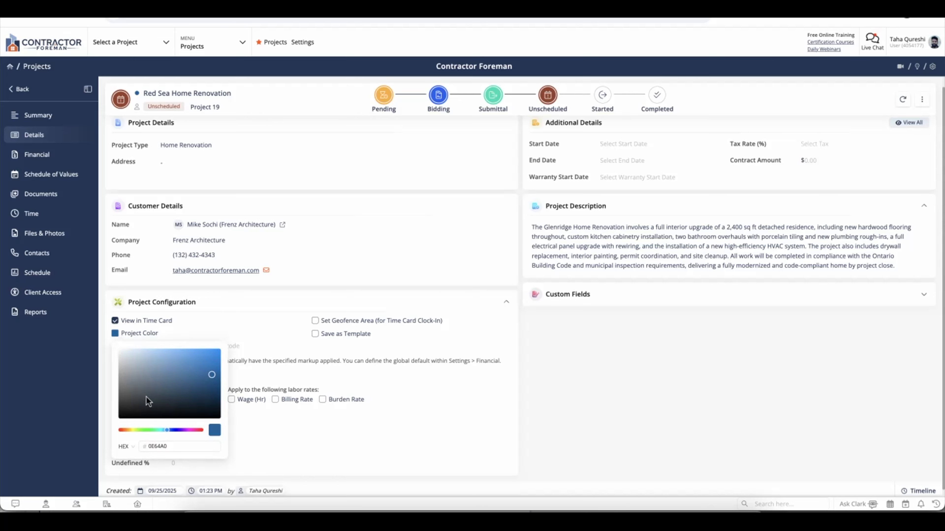
click(125, 373)
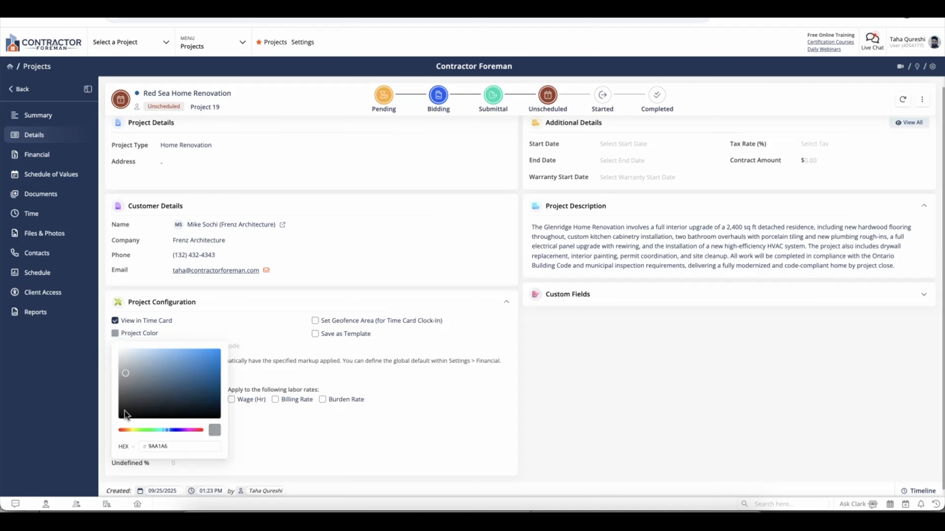
click(121, 430)
click(198, 364)
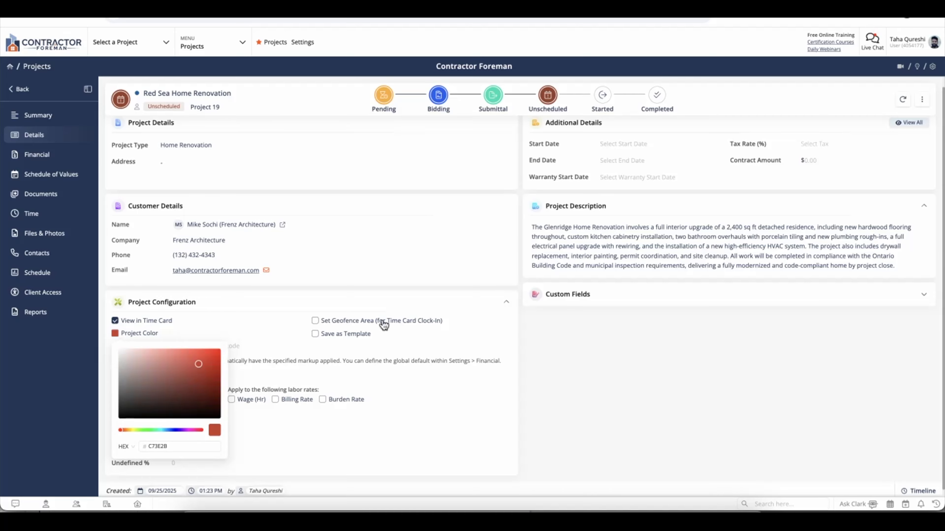
click(633, 336)
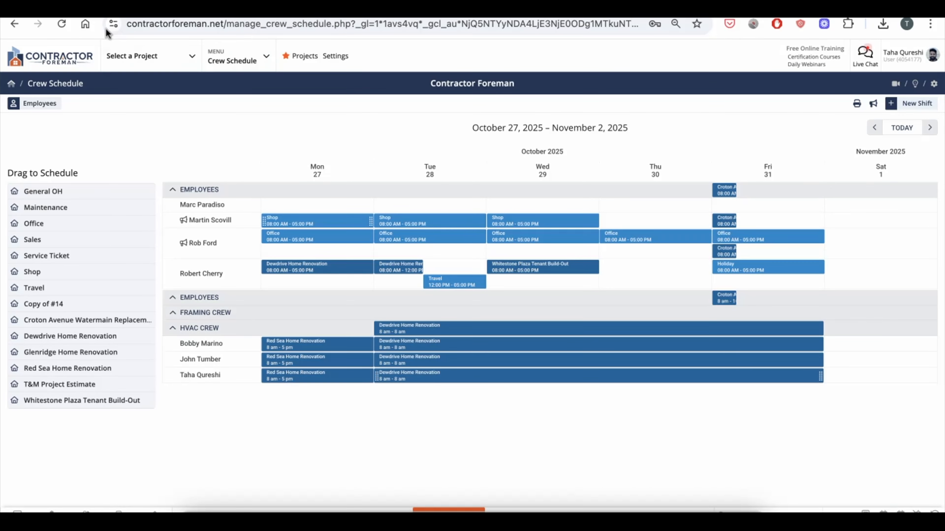
Reload the Crew Schedule page so the Red Sea Home Renovation shifts show in red.
click(60, 26)
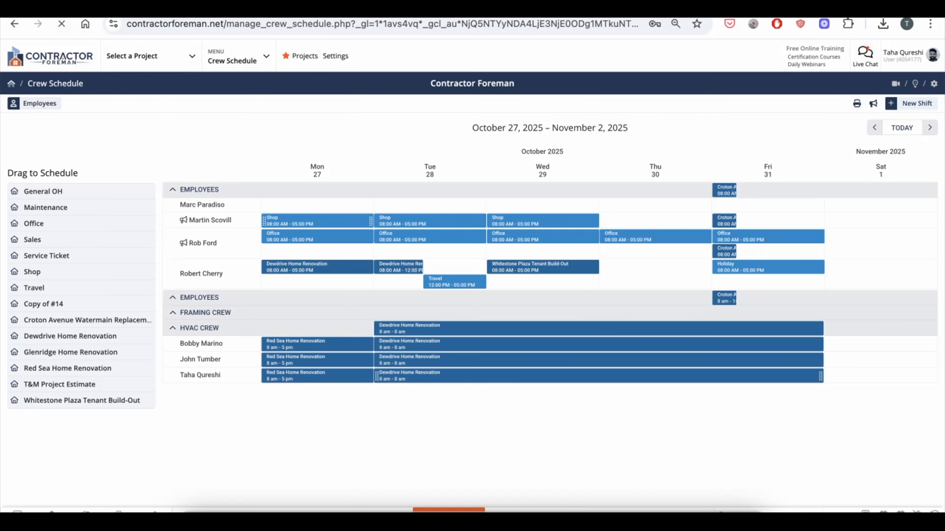